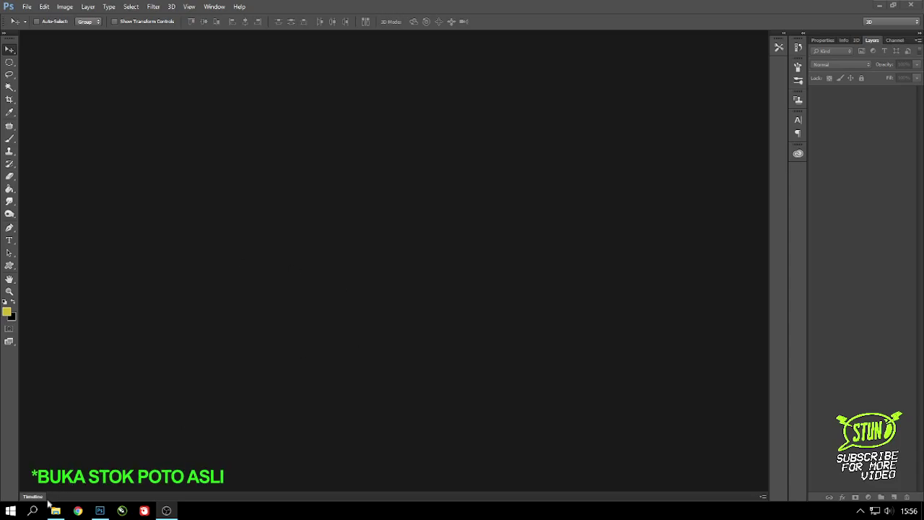
# - Open the black t-shirt photo, crop it square around the shirt cutting off the feet, and duplicate the layer
pyautogui.click(56, 511)
pyautogui.moveTo(499, 94); pyautogui.dragTo(248, 220)
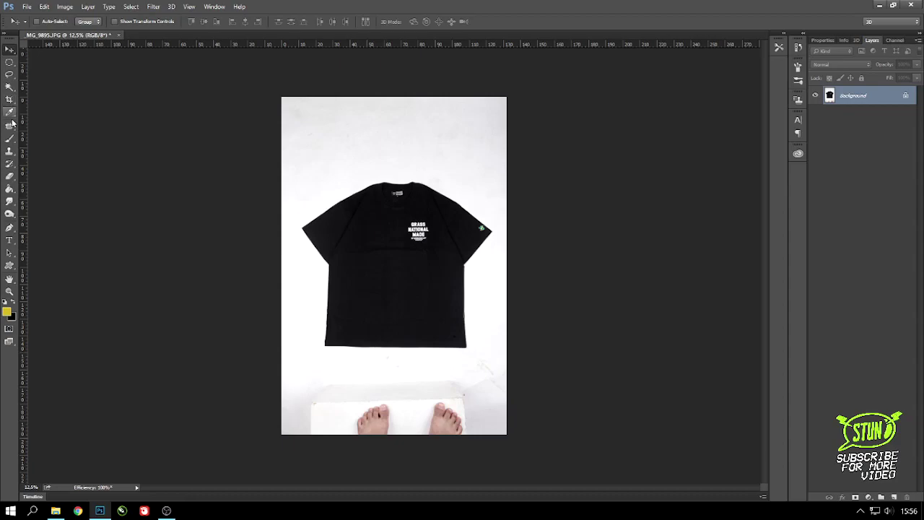
pyautogui.click(10, 99)
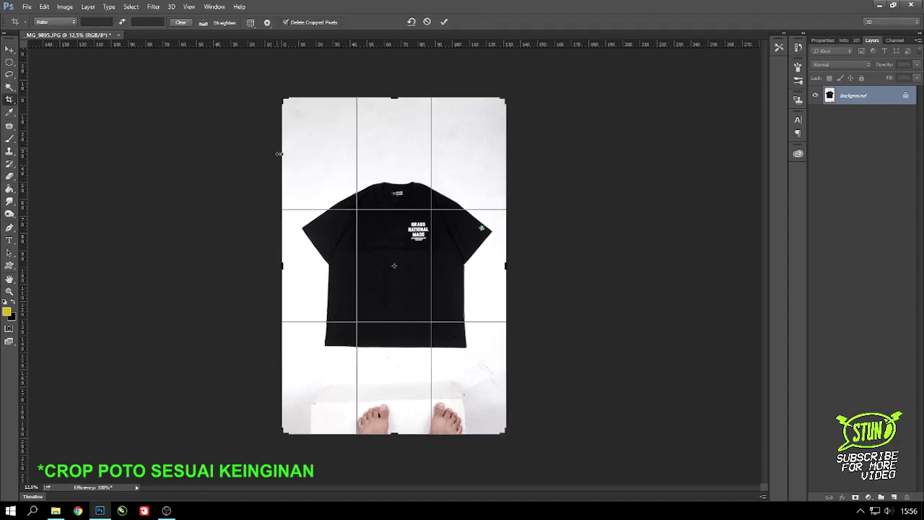
pyautogui.moveTo(522, 371); pyautogui.dragTo(511, 322)
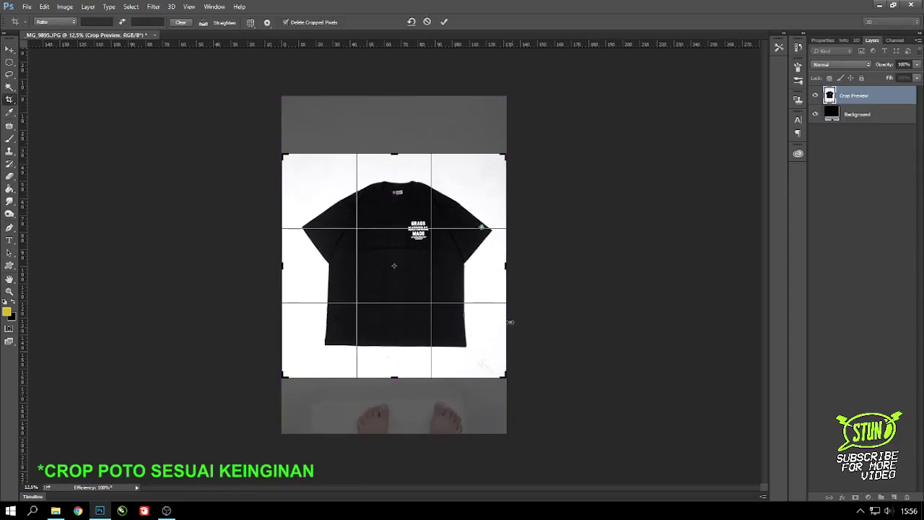
pyautogui.press('Return')
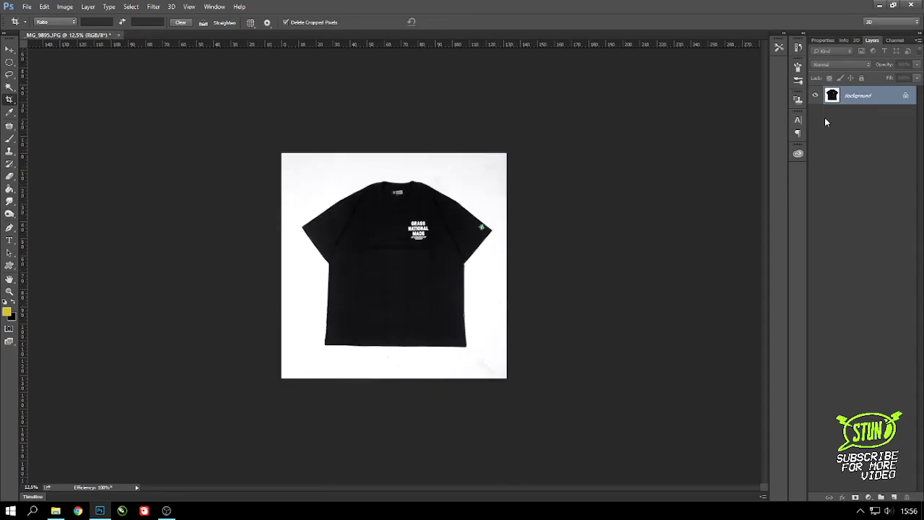
pyautogui.hotkey('ctrl', 'j')
# - Fill a new layer above Background with yellow and merge it down so Background is solid yellow
pyautogui.click(878, 113)
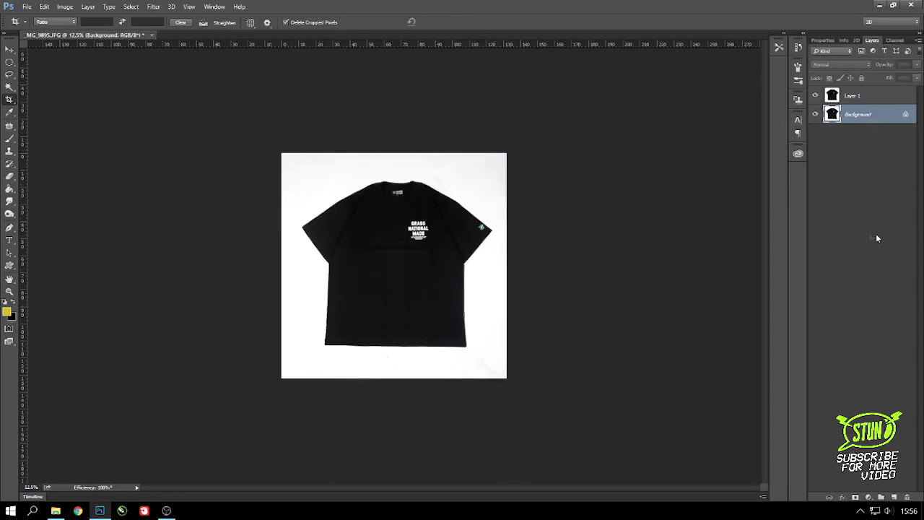
pyautogui.click(893, 497)
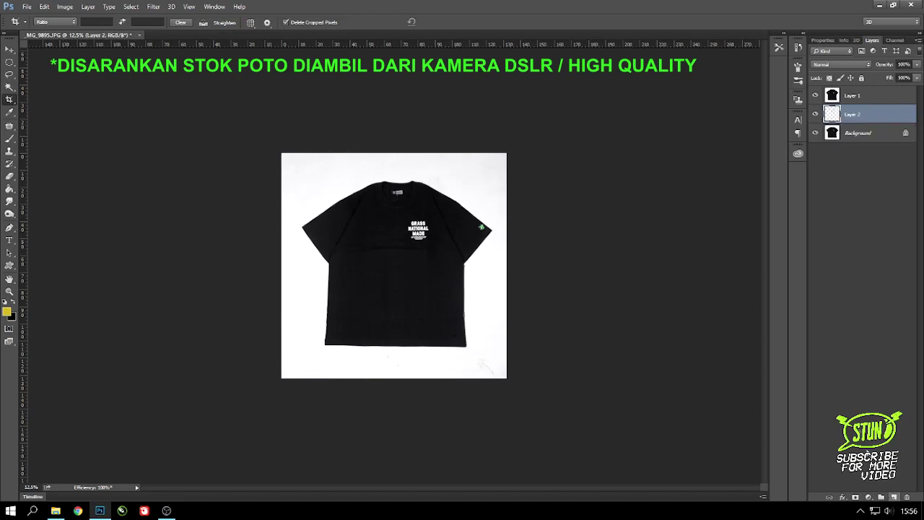
pyautogui.press('g')
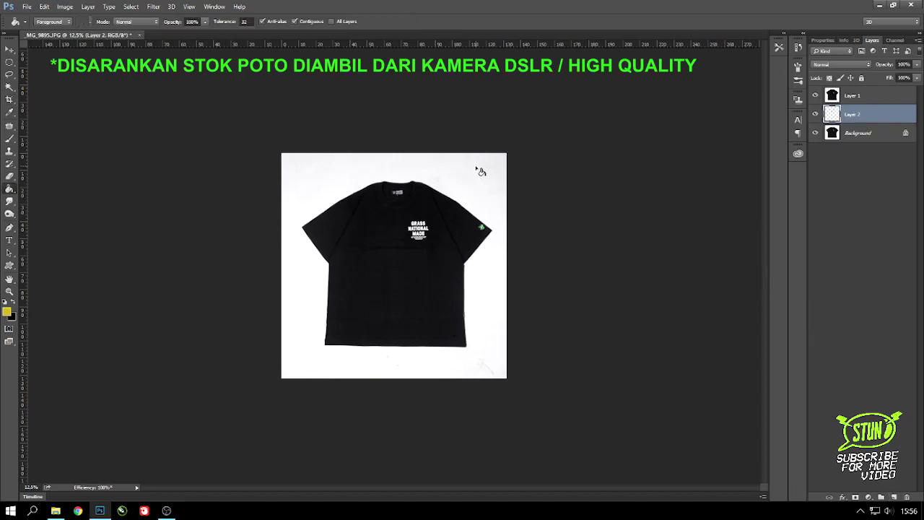
pyautogui.click(357, 221)
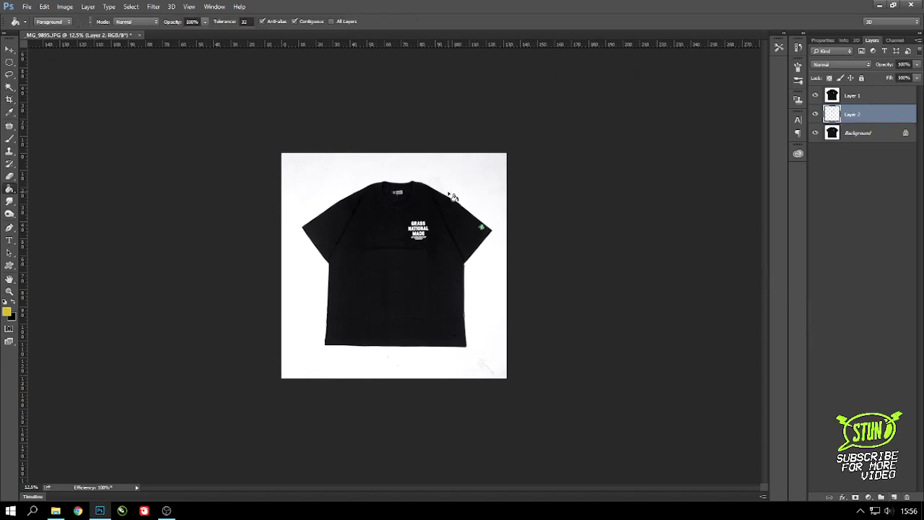
pyautogui.hotkey('ctrl', 'alt', 'g')
pyautogui.click(879, 135)
pyautogui.hotkey('ctrl', 'e')
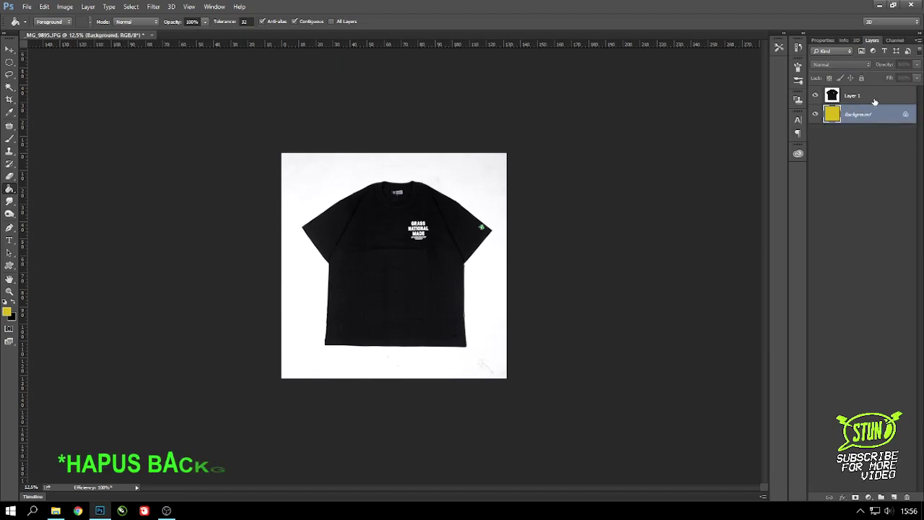
pyautogui.click(875, 101)
# - Magic-wand select the white backdrop around the shirt on Layer 1 and delete it
pyautogui.press('w')
pyautogui.click(498, 189)
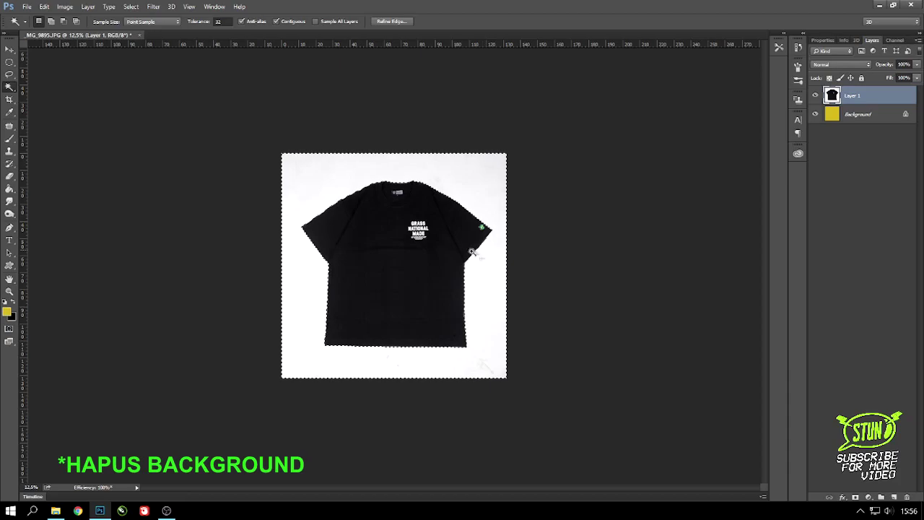
pyautogui.scroll(5, 472, 252)
pyautogui.hscroll(3, 491, 351)
pyautogui.scroll(-4, 589, 145)
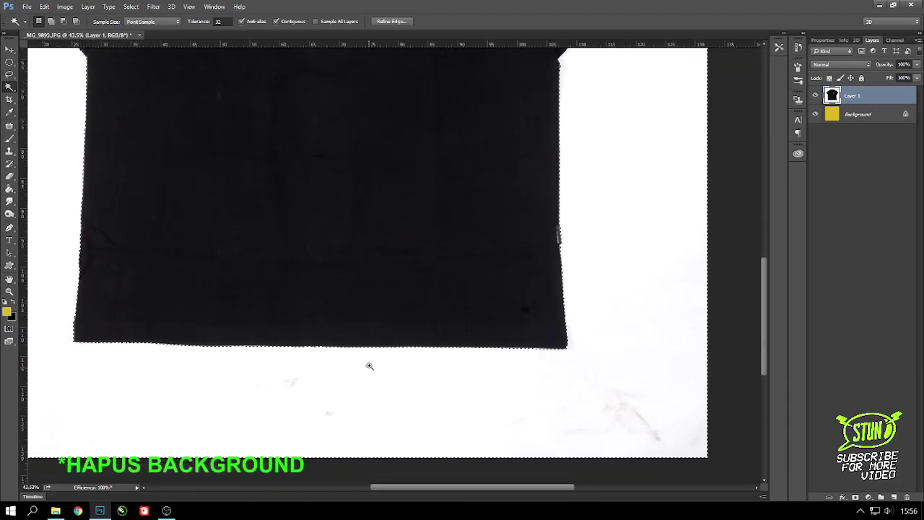
pyautogui.scroll(5, 370, 366)
pyautogui.press('shift')
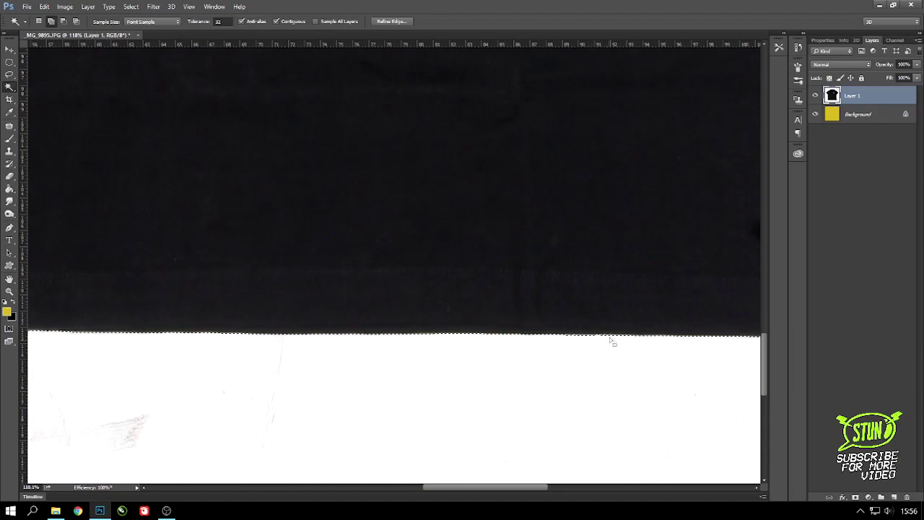
pyautogui.scroll(-5, 610, 341)
pyautogui.scroll(5, 578, 274)
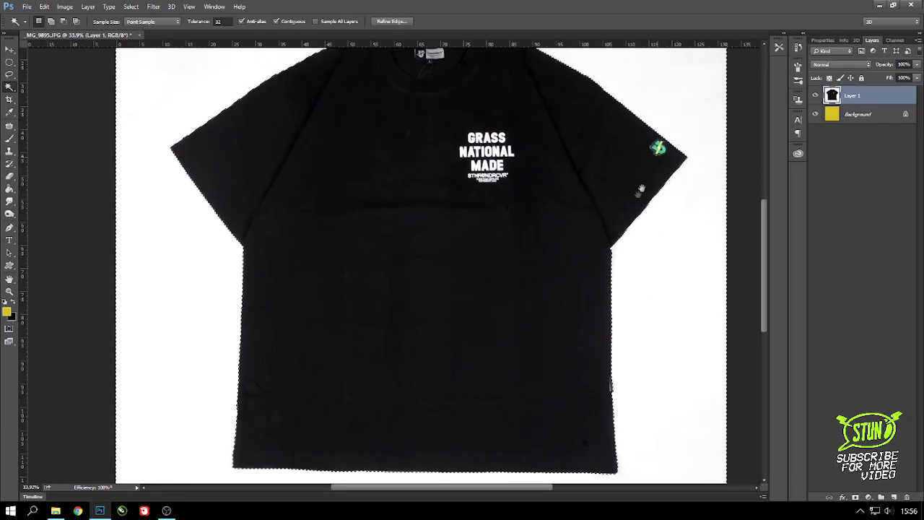
pyautogui.moveTo(645, 182); pyautogui.dragTo(623, 222)
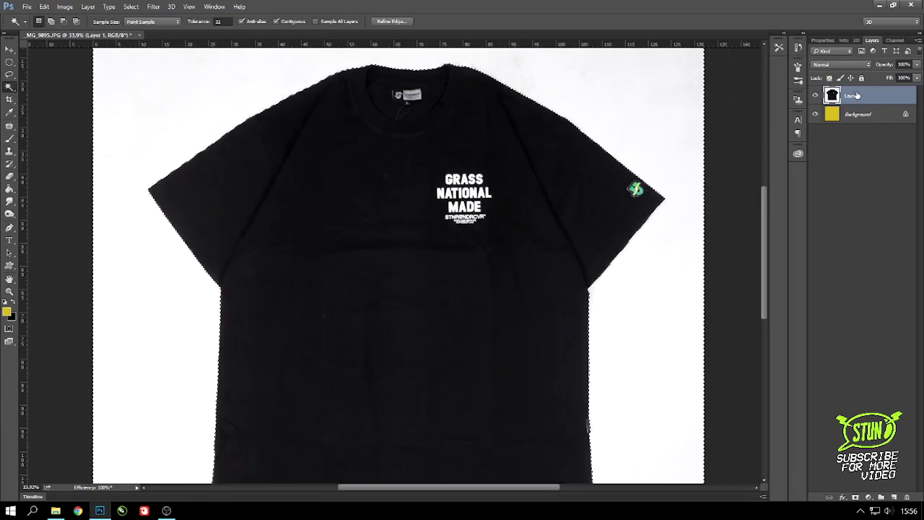
pyautogui.press('Delete')
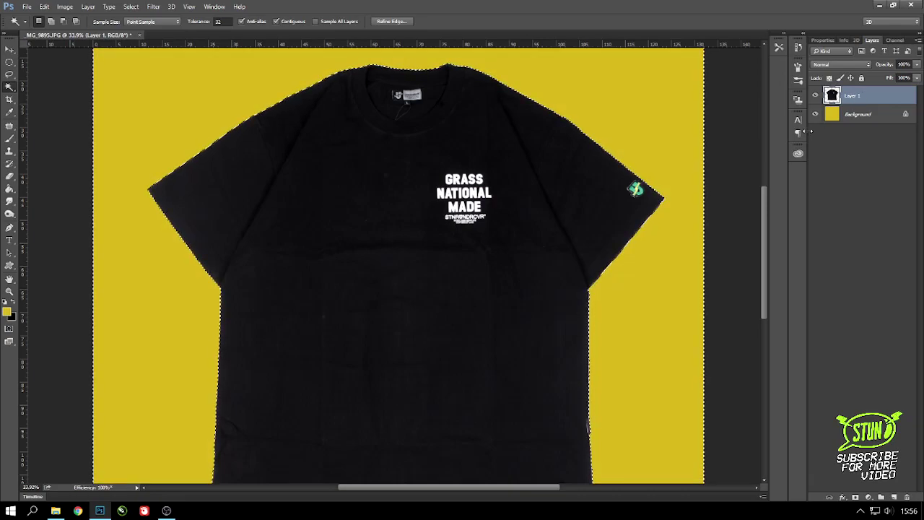
pyautogui.hotkey('ctrl', 'd')
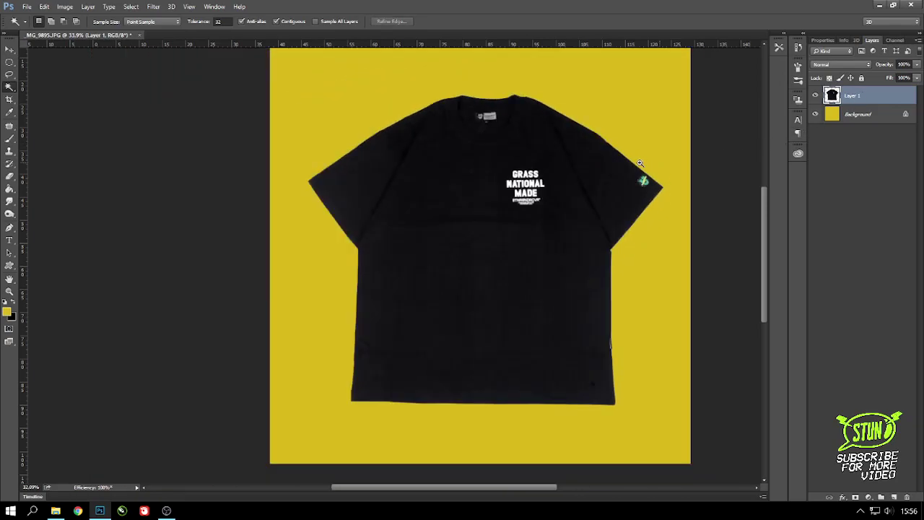
pyautogui.hotkey('ctrl', '0')
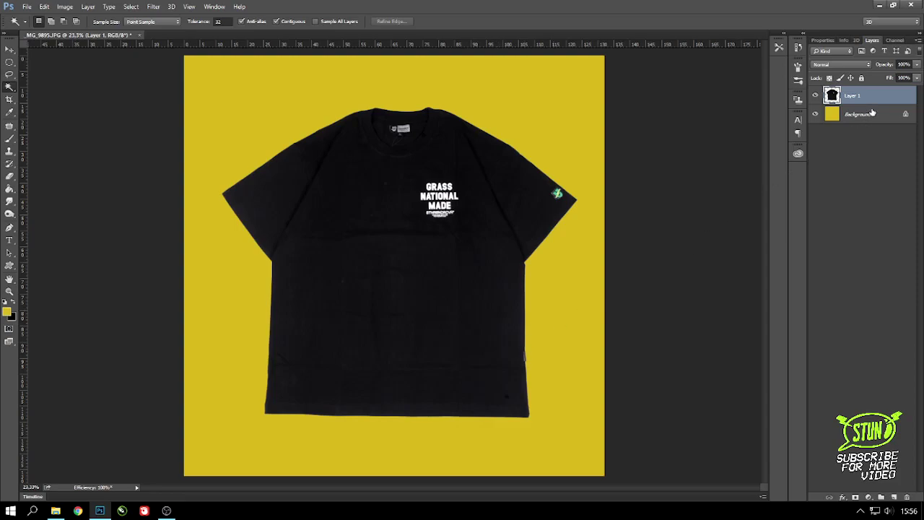
# - Turn the yellow Background white with Hue/Saturation Lightness +100
pyautogui.click(872, 115)
pyautogui.hotkey('ctrl', 'u')
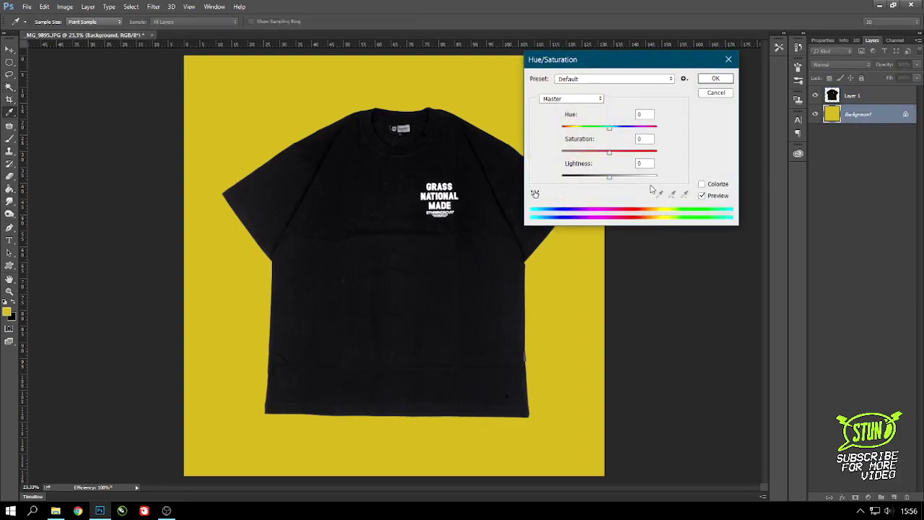
pyautogui.moveTo(609, 176); pyautogui.dragTo(656, 176)
pyautogui.click(713, 79)
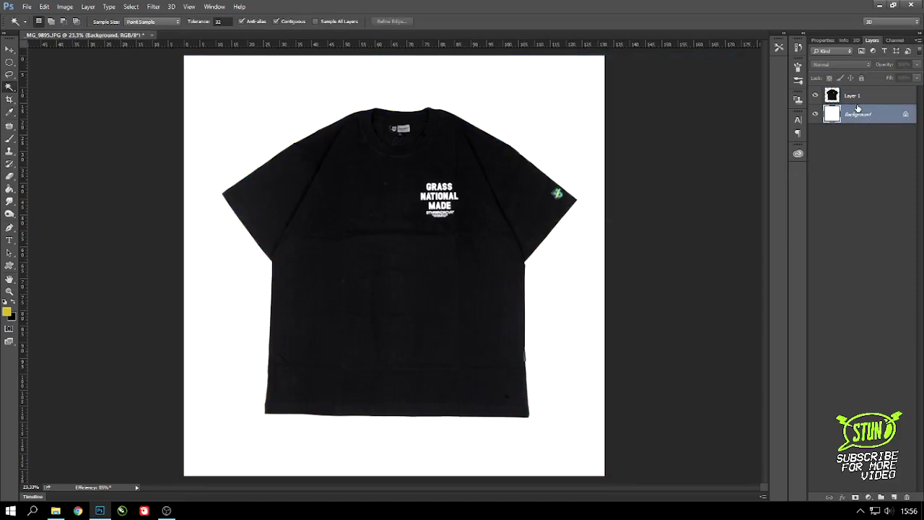
pyautogui.click(859, 96)
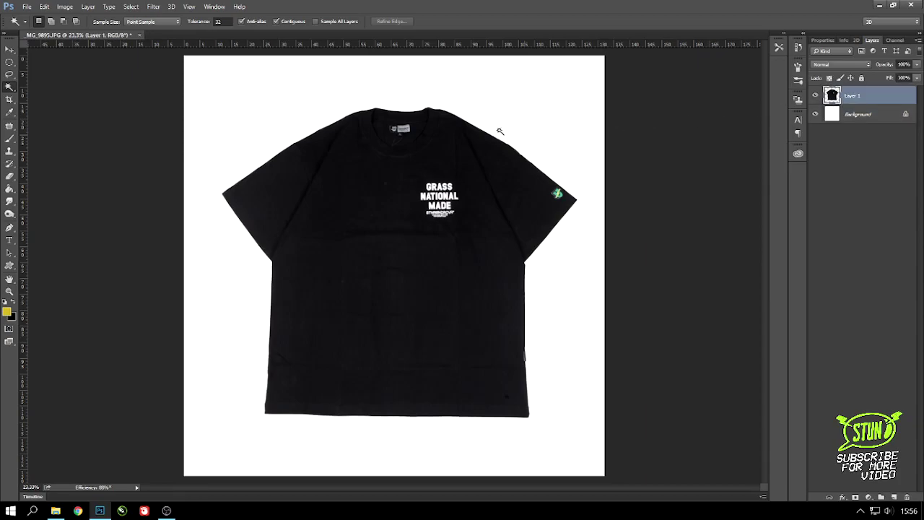
pyautogui.click(9, 126)
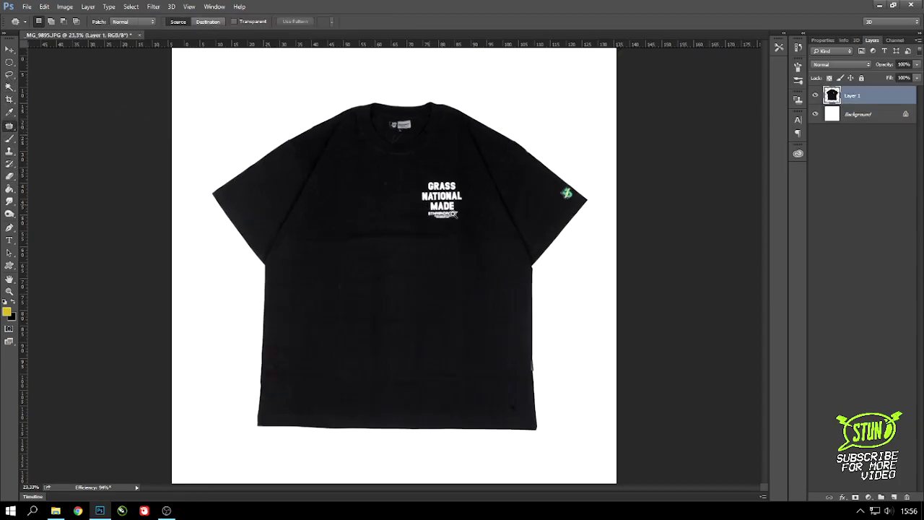
# - Patch away the chest print and the sleeve logo with plain black fabric
pyautogui.scroll(3, 454, 213)
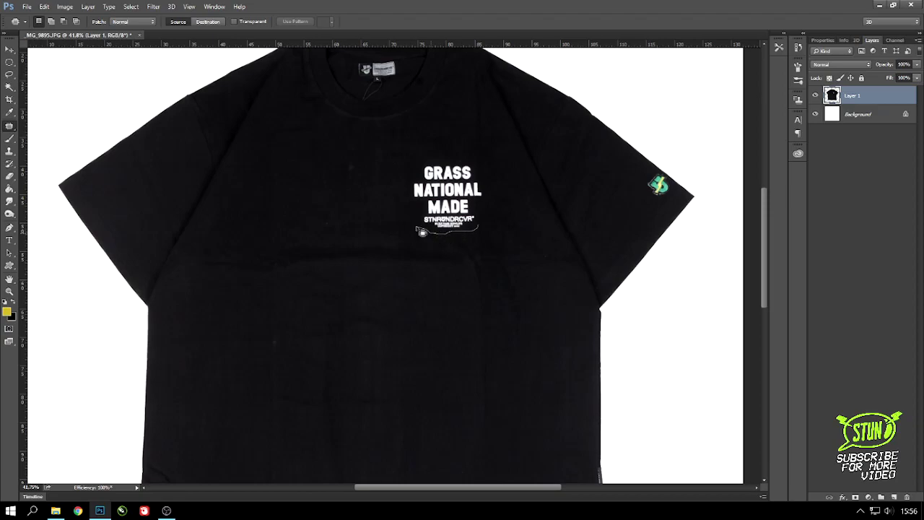
pyautogui.moveTo(422, 231); pyautogui.dragTo(465, 167)
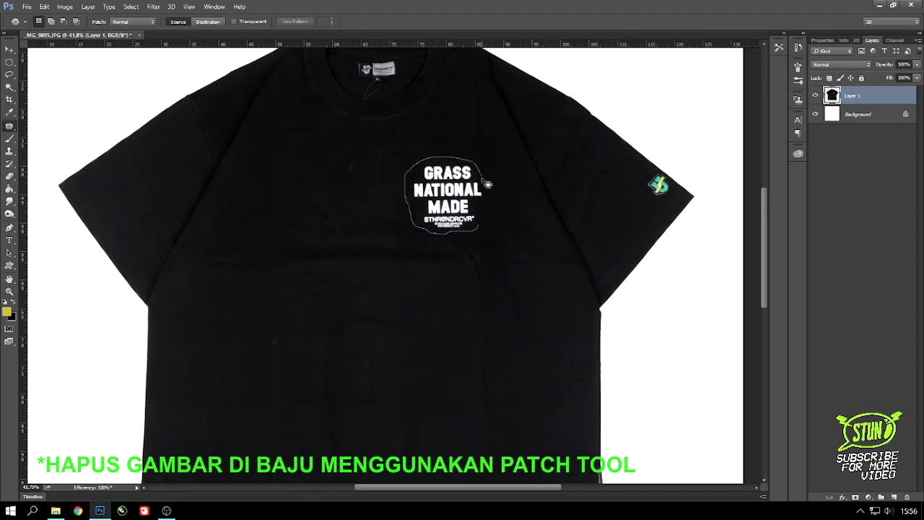
pyautogui.moveTo(491, 198)
pyautogui.mouseDown()
pyautogui.moveTo(472, 220)
pyautogui.moveTo(376, 201)
pyautogui.mouseUp()
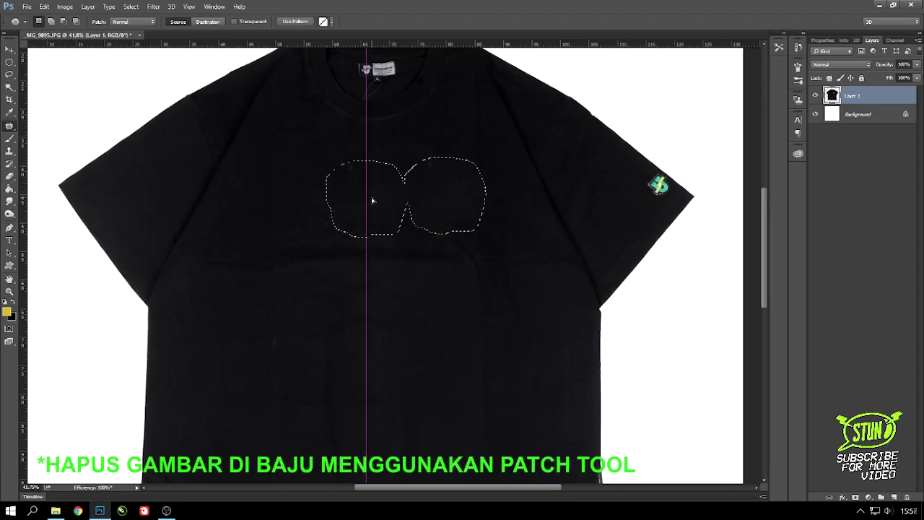
pyautogui.hotkey('ctrl', 'd')
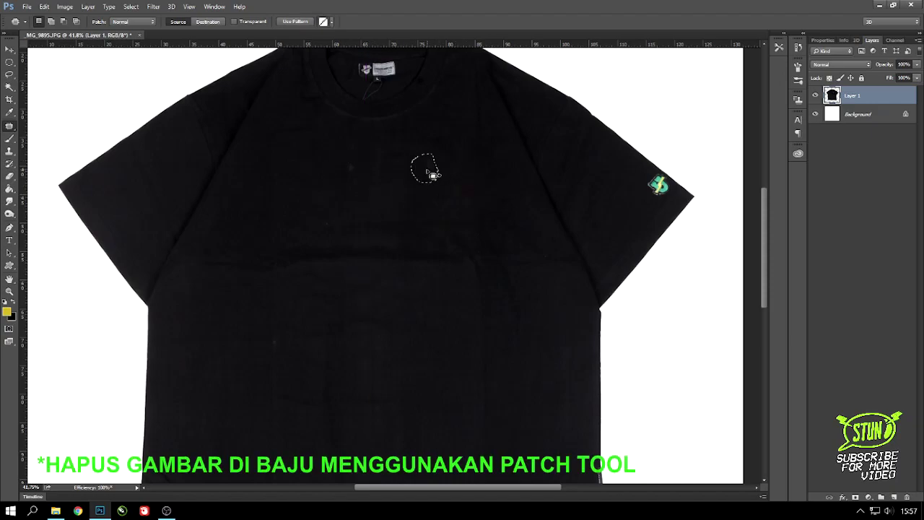
pyautogui.scroll(3, 683, 150)
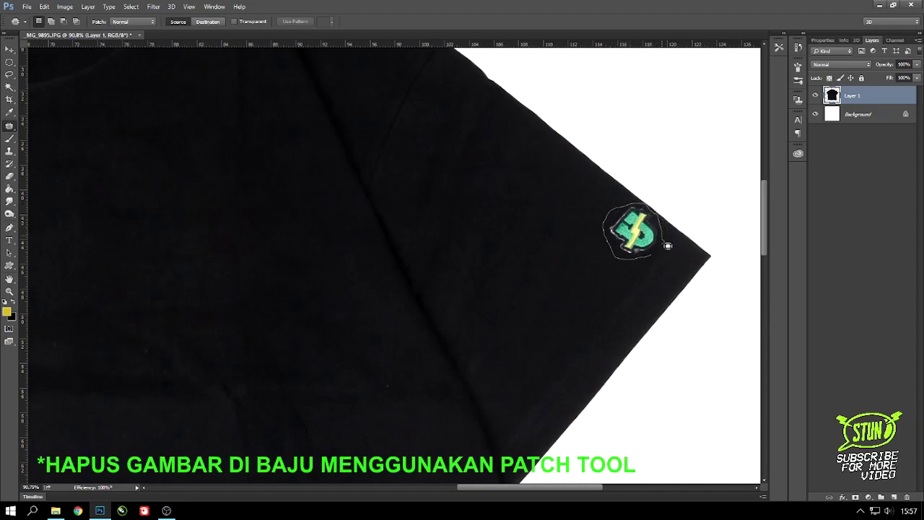
pyautogui.moveTo(636, 234); pyautogui.dragTo(585, 200)
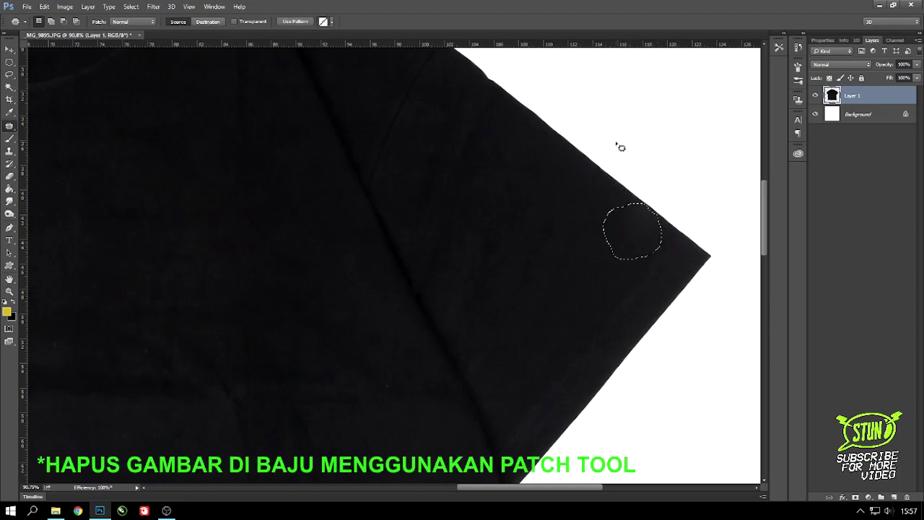
pyautogui.hotkey('ctrl', 'd')
# - Patch the collar label with nearby plain black fabric
pyautogui.scroll(-3, 565, 149)
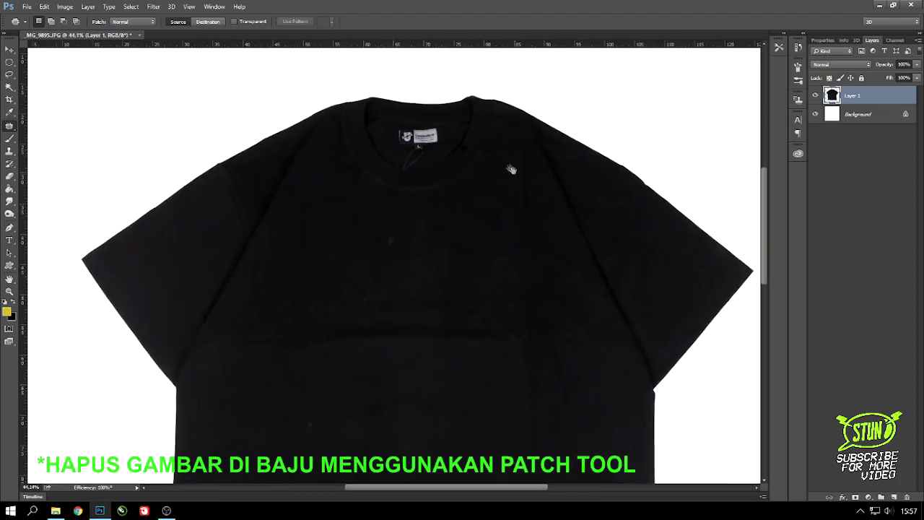
pyautogui.scroll(5, 514, 171)
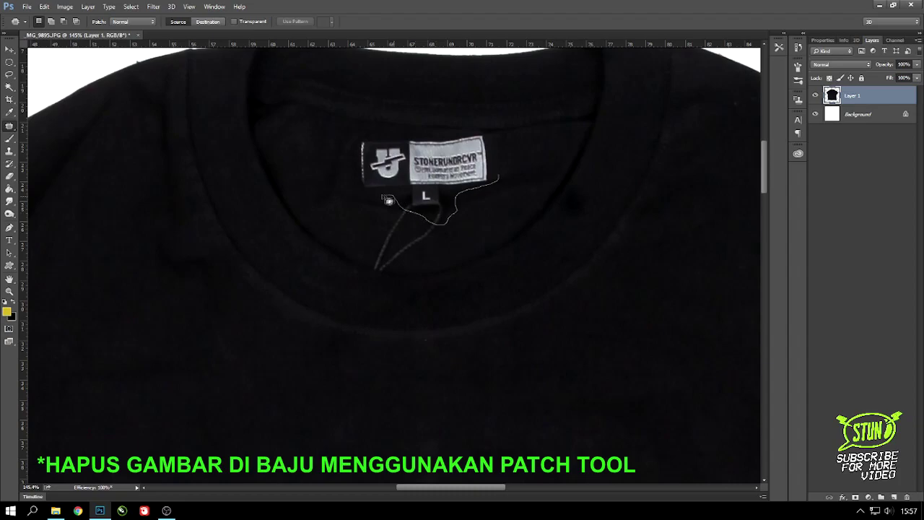
pyautogui.moveTo(389, 200); pyautogui.dragTo(442, 139)
pyautogui.moveTo(505, 154); pyautogui.dragTo(496, 134)
pyautogui.moveTo(466, 177); pyautogui.dragTo(679, 345)
pyautogui.hotkey('ctrl', 'd')
# - Patch the thread marks and a leftover mark below the collar with clean fabric
pyautogui.moveTo(448, 230); pyautogui.dragTo(385, 271)
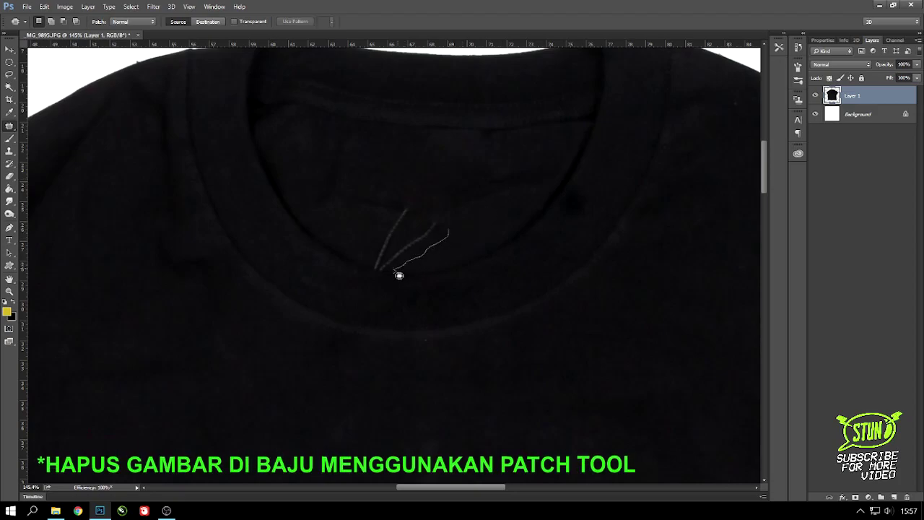
pyautogui.moveTo(455, 221); pyautogui.dragTo(448, 229)
pyautogui.moveTo(408, 218); pyautogui.dragTo(368, 155)
pyautogui.hotkey('ctrl', 'd')
pyautogui.hotkey('ctrl', 'd')
pyautogui.moveTo(442, 228)
pyautogui.mouseDown()
pyautogui.moveTo(419, 191)
pyautogui.moveTo(505, 204)
pyautogui.mouseUp()
pyautogui.moveTo(433, 208); pyautogui.dragTo(424, 166)
pyautogui.hotkey('ctrl', 'd')
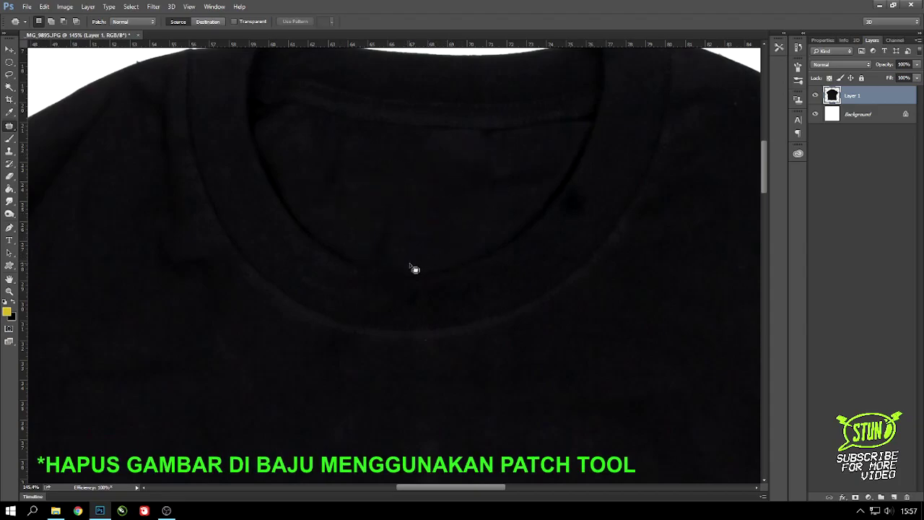
pyautogui.hotkey('ctrl', 'd')
pyautogui.scroll(-3, 452, 159)
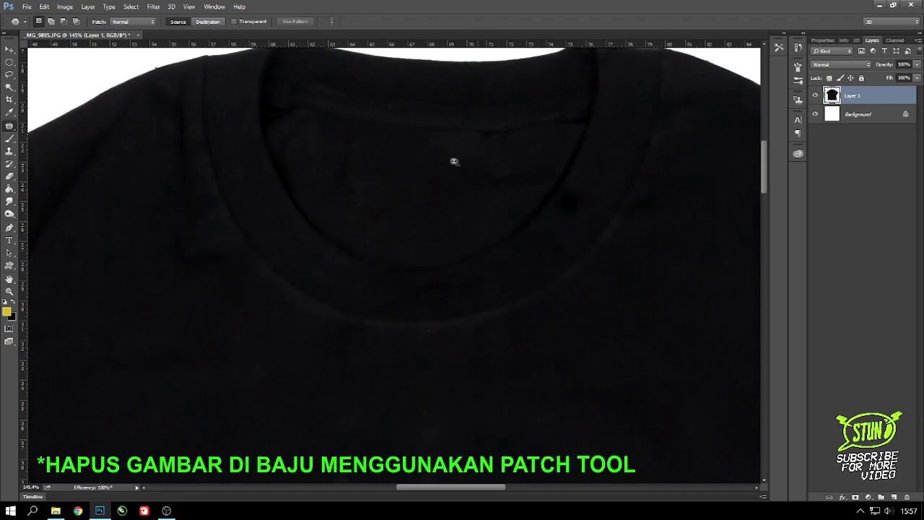
pyautogui.scroll(-3, 512, 196)
pyautogui.scroll(-3, 512, 199)
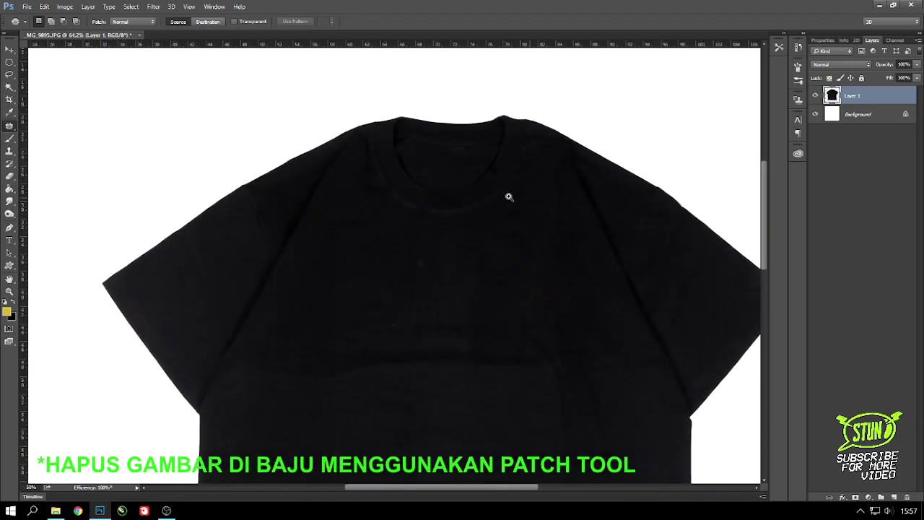
pyautogui.scroll(1, 498, 196)
pyautogui.scroll(1, 506, 195)
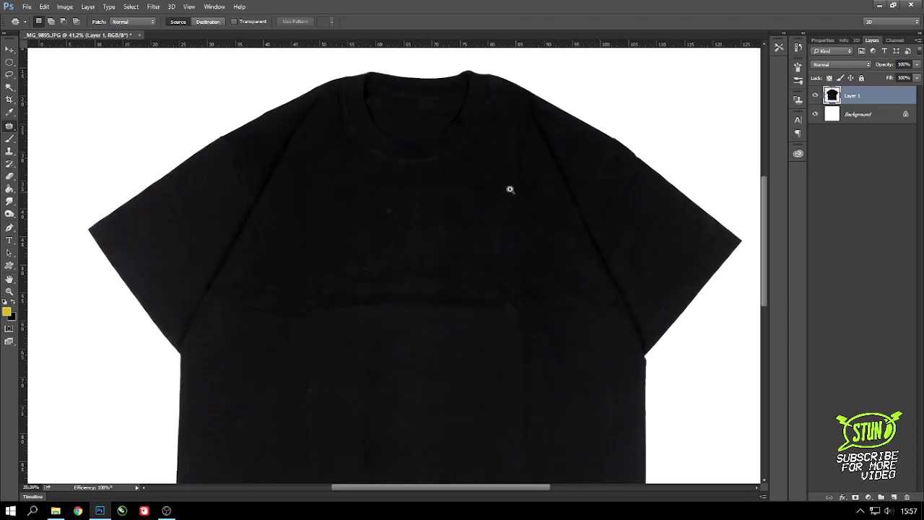
# - Apply Levels with the midtone slider nudged left to slightly lighten the shirt
pyautogui.hotkey('ctrl', 'l')
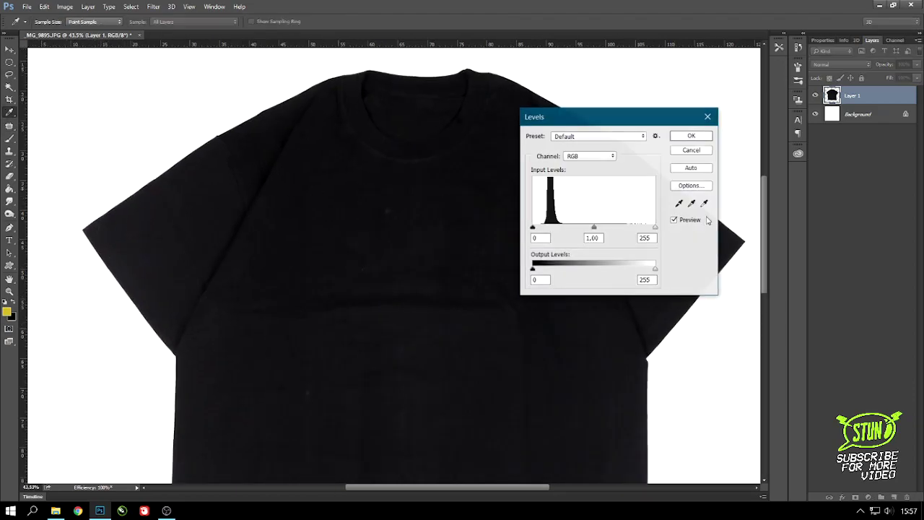
pyautogui.moveTo(593, 228); pyautogui.dragTo(582, 228)
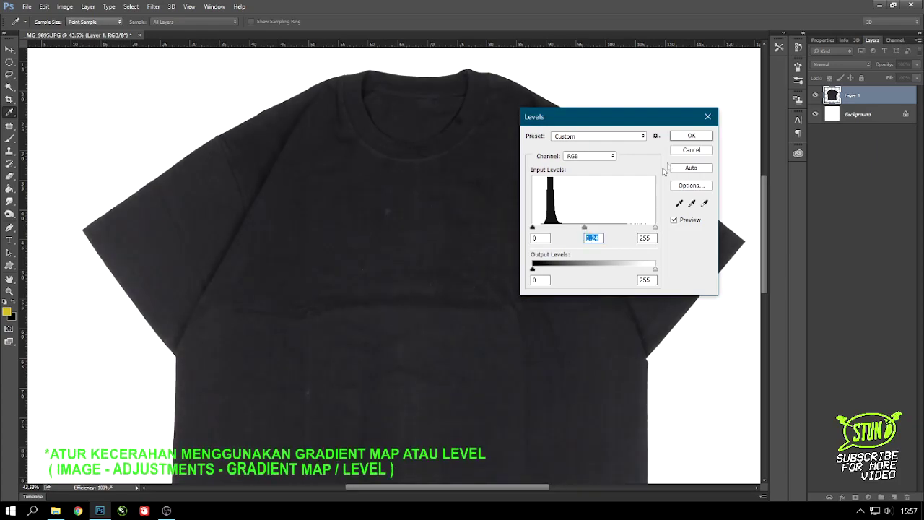
pyautogui.click(691, 136)
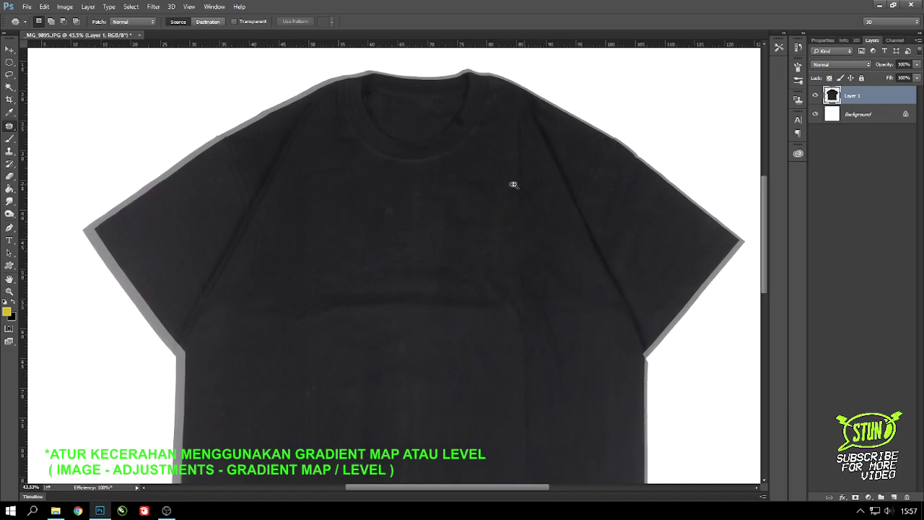
pyautogui.hotkey('ctrl', '0')
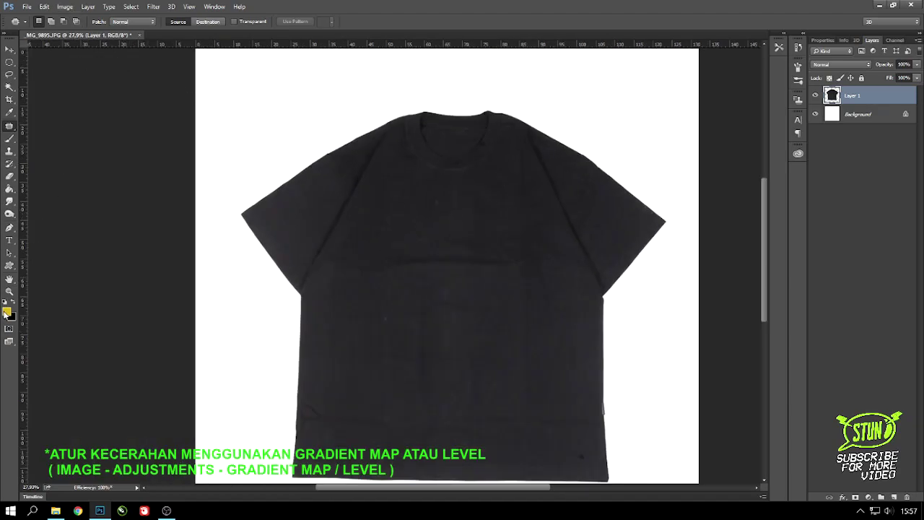
# - Reset the foreground and background colours to default black and white
pyautogui.click(6, 313)
pyautogui.click(561, 134)
pyautogui.click(768, 129)
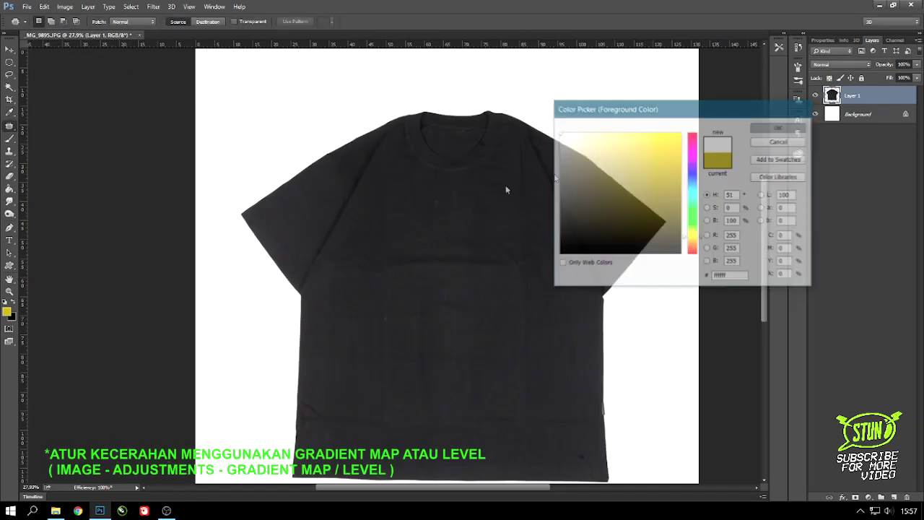
pyautogui.click(6, 302)
# - Apply a black-to-white Gradient Map with the white stop moved to 92%
pyautogui.click(66, 6)
pyautogui.moveTo(84, 36)
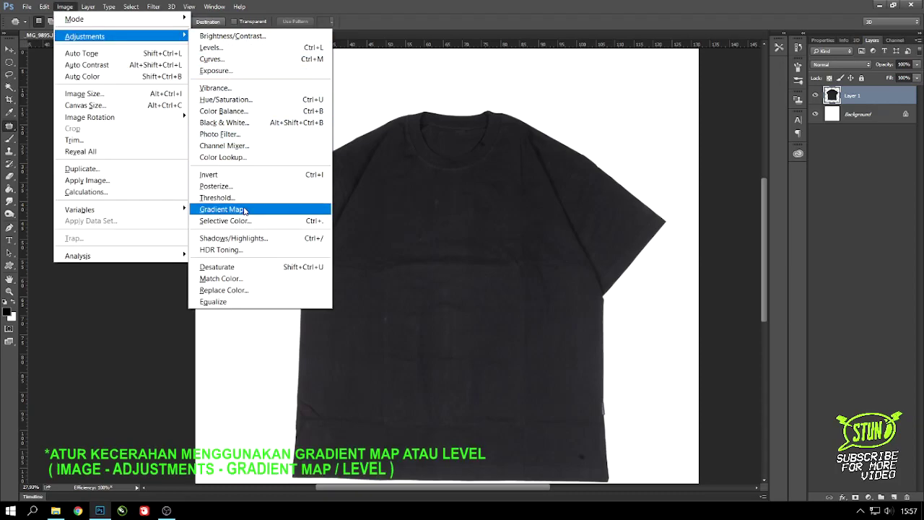
pyautogui.click(224, 209)
pyautogui.moveTo(542, 134)
pyautogui.mouseDown()
pyautogui.moveTo(680, 157)
pyautogui.moveTo(686, 169)
pyautogui.mouseUp()
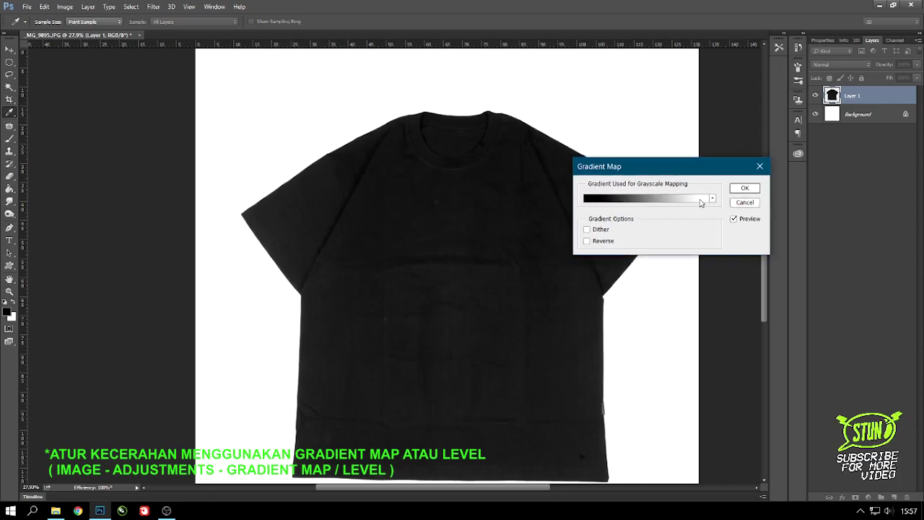
pyautogui.click(701, 203)
pyautogui.moveTo(687, 219)
pyautogui.mouseDown()
pyautogui.moveTo(644, 220)
pyautogui.moveTo(673, 219)
pyautogui.mouseUp()
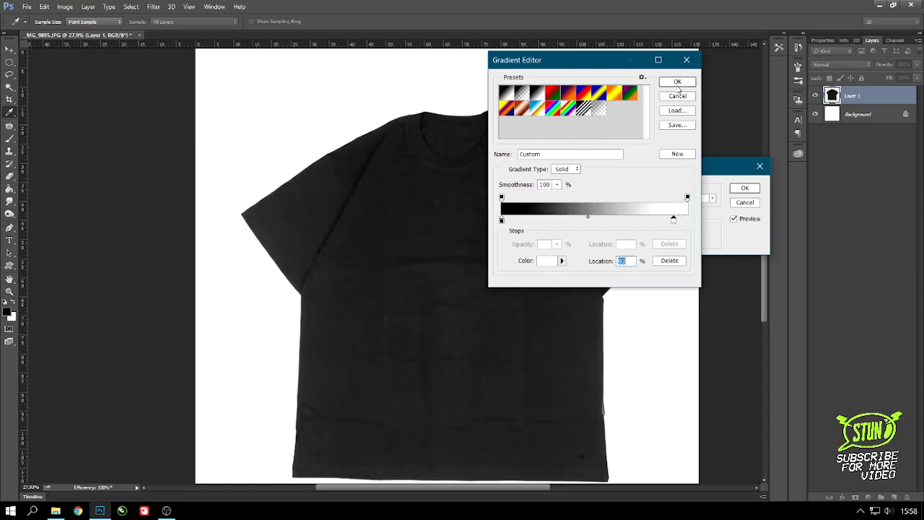
pyautogui.click(678, 82)
pyautogui.click(744, 188)
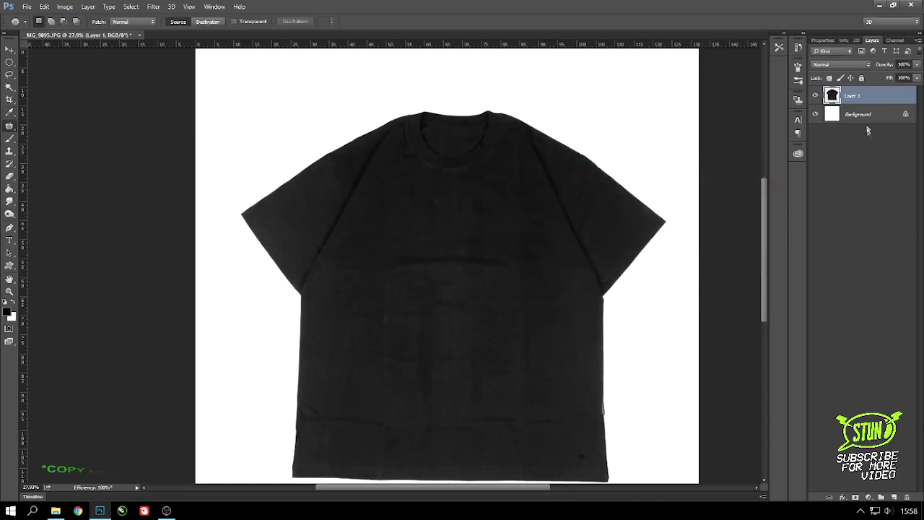
# - Duplicate Layer 1 four times, creating Layer 1 copy through Layer 1 copy 4
pyautogui.moveTo(861, 96); pyautogui.dragTo(894, 497)
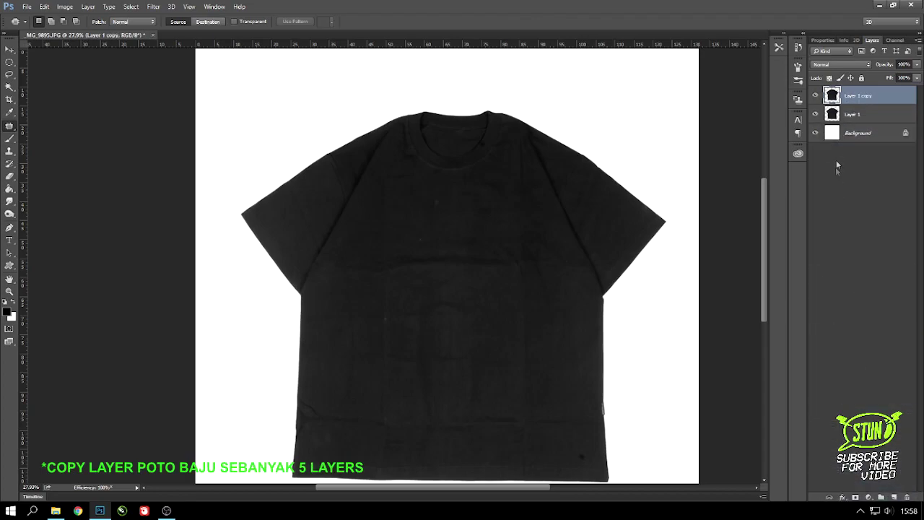
pyautogui.moveTo(857, 97); pyautogui.dragTo(894, 497)
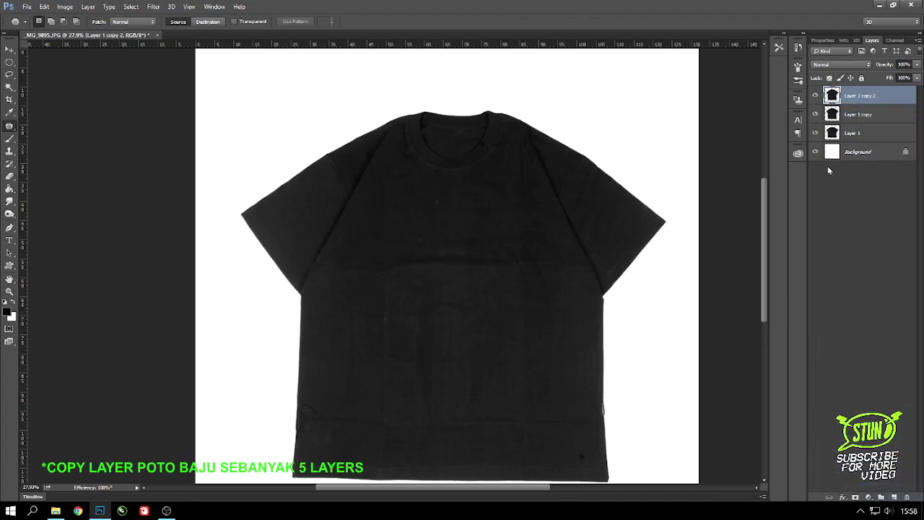
pyautogui.moveTo(876, 96); pyautogui.dragTo(894, 497)
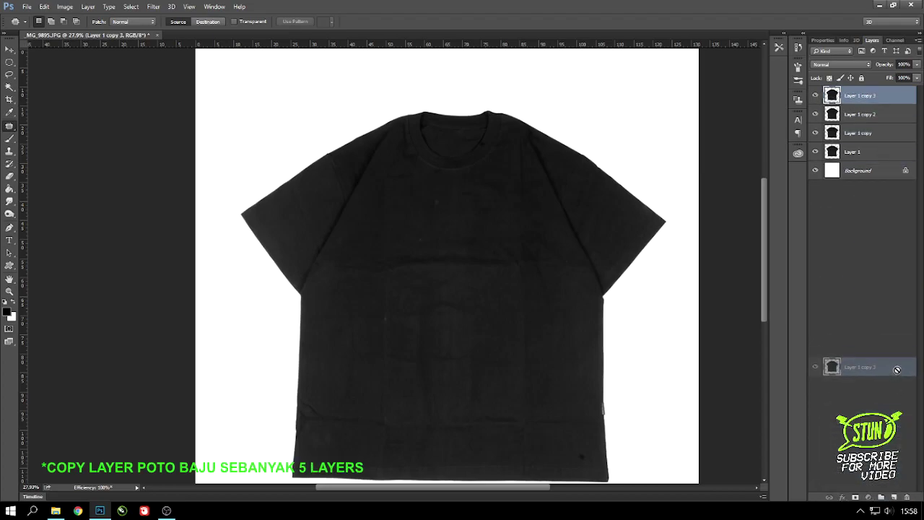
pyautogui.moveTo(873, 96); pyautogui.dragTo(894, 497)
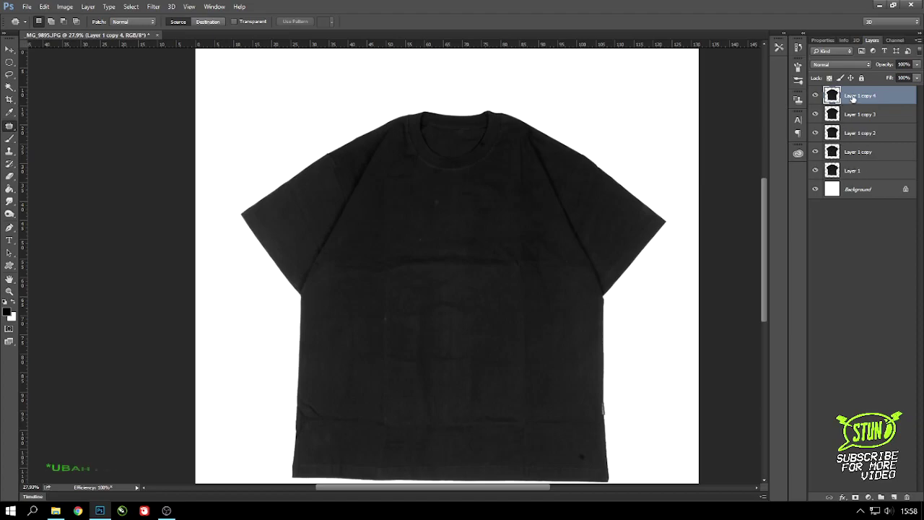
pyautogui.click(841, 64)
# - Set Layer 1 copy 4 to Screen, copy 3 to Multiply and copy 2 to Color Burn
pyautogui.click(841, 133)
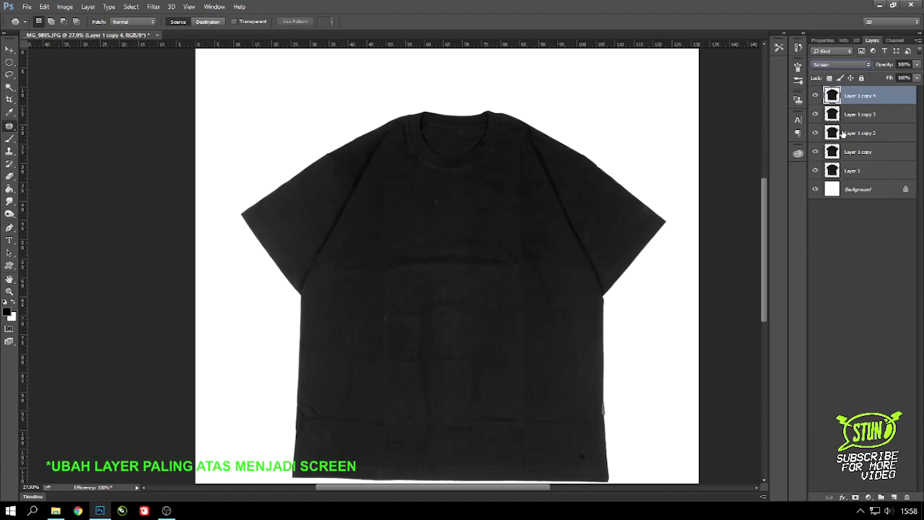
pyautogui.click(863, 115)
pyautogui.click(841, 65)
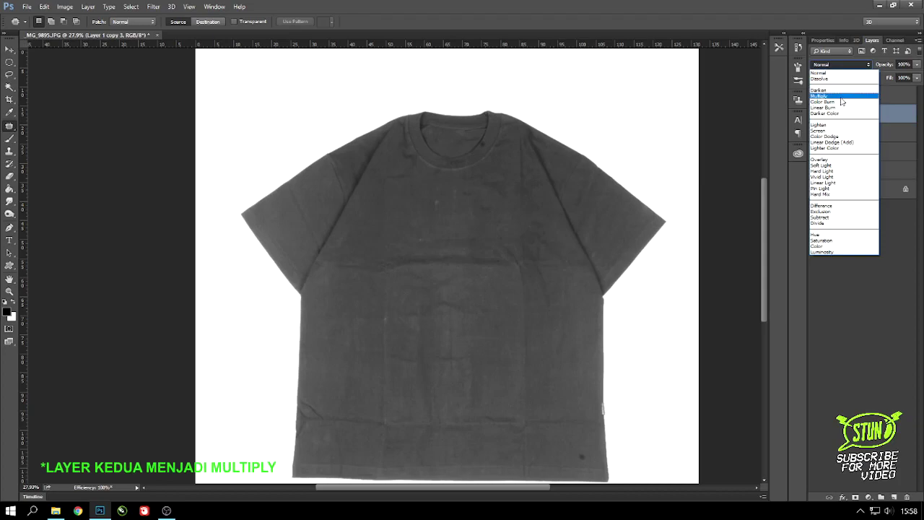
pyautogui.click(842, 97)
pyautogui.click(860, 133)
pyautogui.click(841, 64)
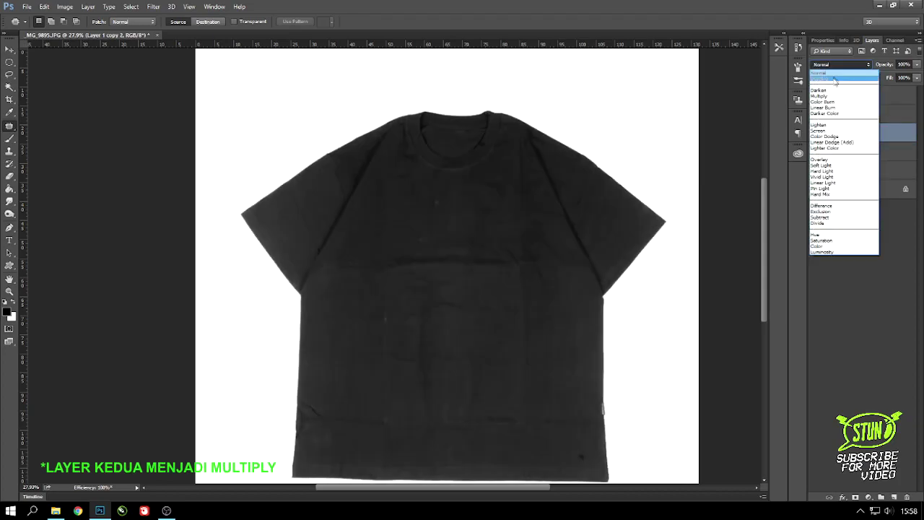
pyautogui.click(832, 105)
pyautogui.click(853, 95)
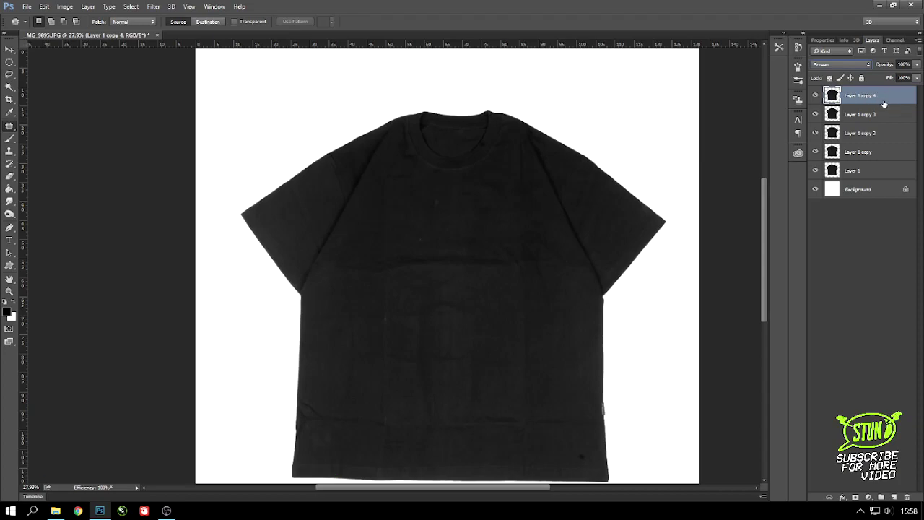
# - Apply Levels to Layer 1 copy 4: midtones 1.43, black point raised, white point 250
pyautogui.click(66, 6)
pyautogui.click(217, 58)
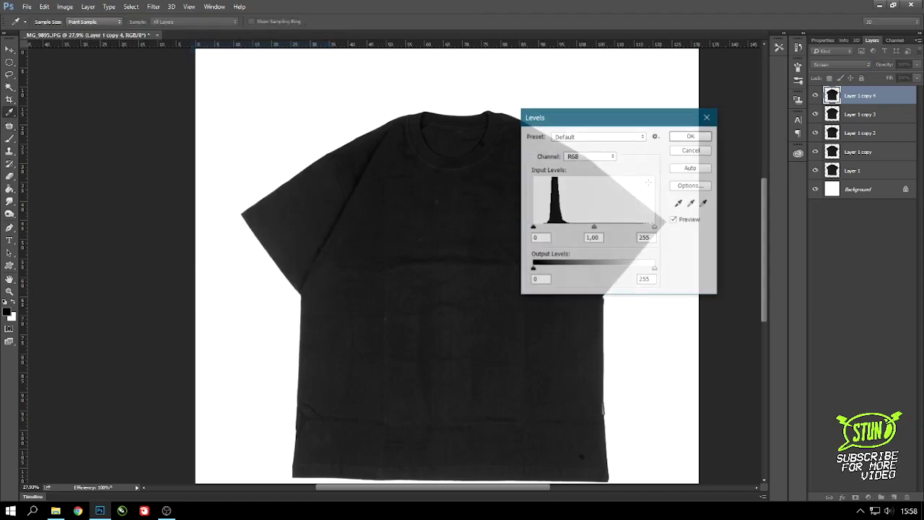
pyautogui.moveTo(594, 228); pyautogui.dragTo(578, 228)
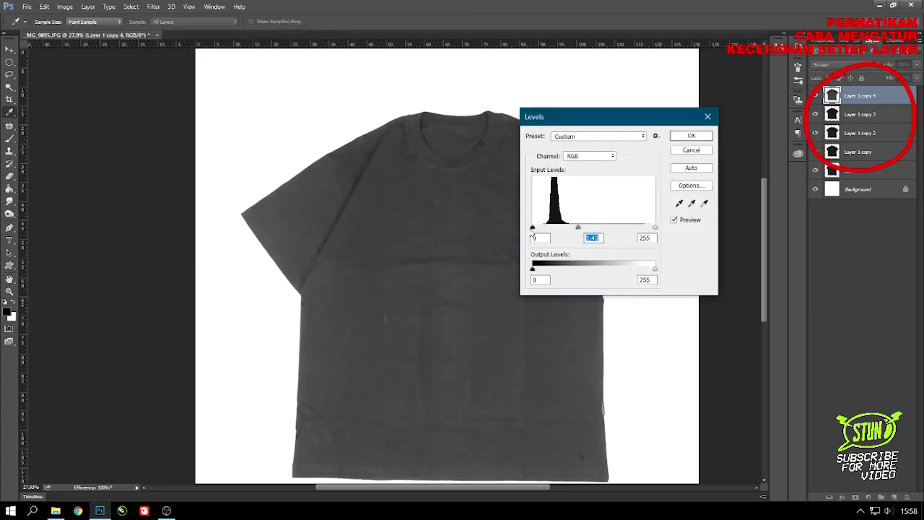
pyautogui.moveTo(532, 228); pyautogui.dragTo(538, 228)
pyautogui.moveTo(655, 228); pyautogui.dragTo(656, 228)
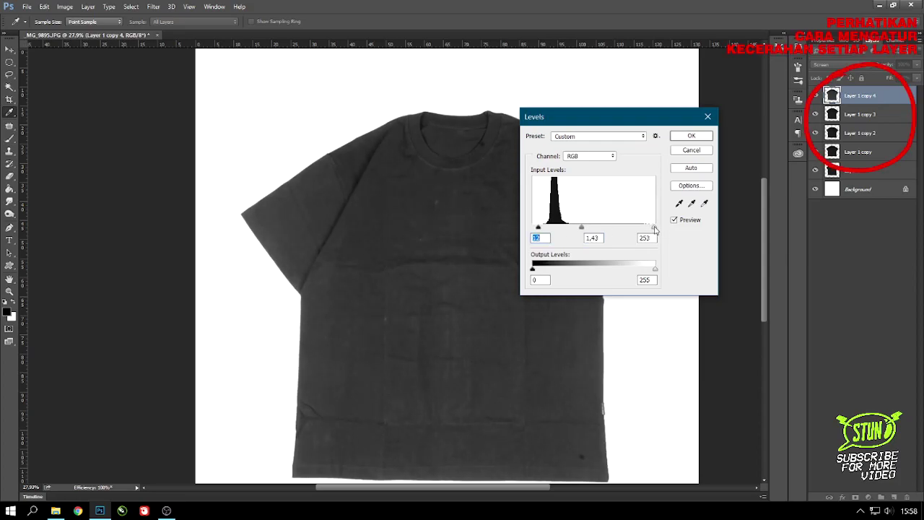
pyautogui.click(695, 137)
pyautogui.hotkey('alt', '[')
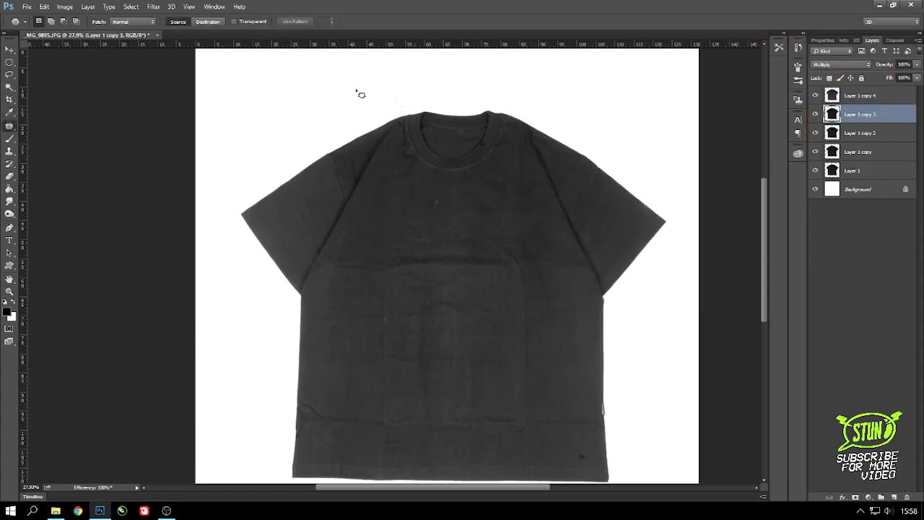
# - Lighten Layer 1 copy 3 with Levels, lowering the white input and nudging the black input
pyautogui.click(65, 6)
pyautogui.moveTo(85, 37)
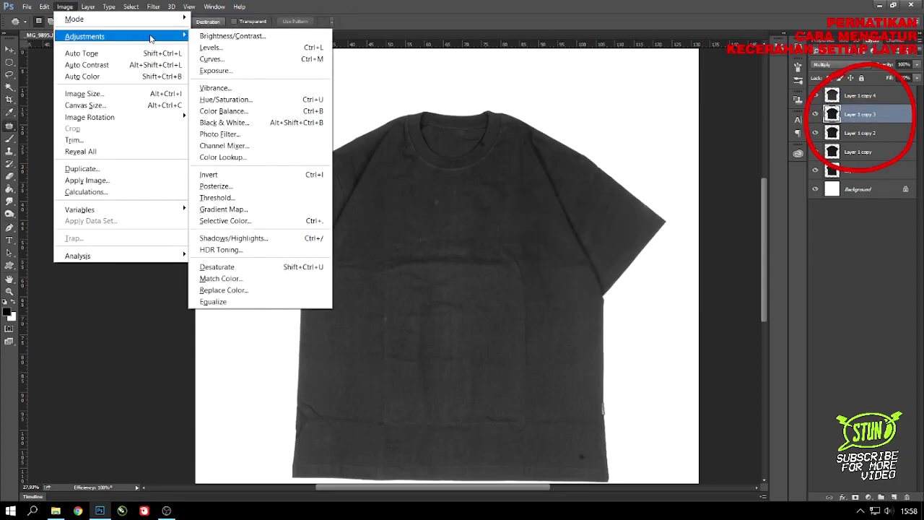
pyautogui.click(248, 48)
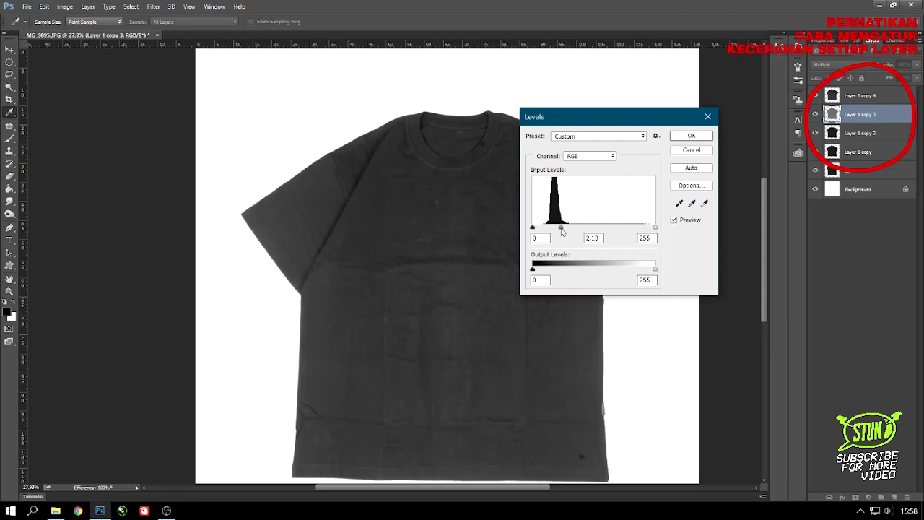
pyautogui.moveTo(647, 229); pyautogui.dragTo(642, 229)
pyautogui.moveTo(538, 228); pyautogui.dragTo(534, 228)
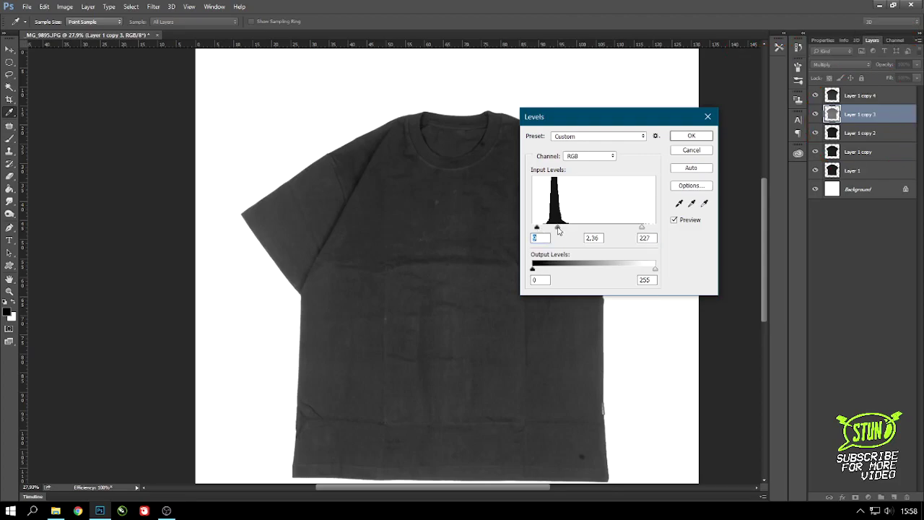
pyautogui.click(685, 138)
pyautogui.hotkey('alt', '[')
# - Apply a Levels adjustment to lighten Layer 1 copy 2
pyautogui.click(64, 7)
pyautogui.moveTo(84, 36)
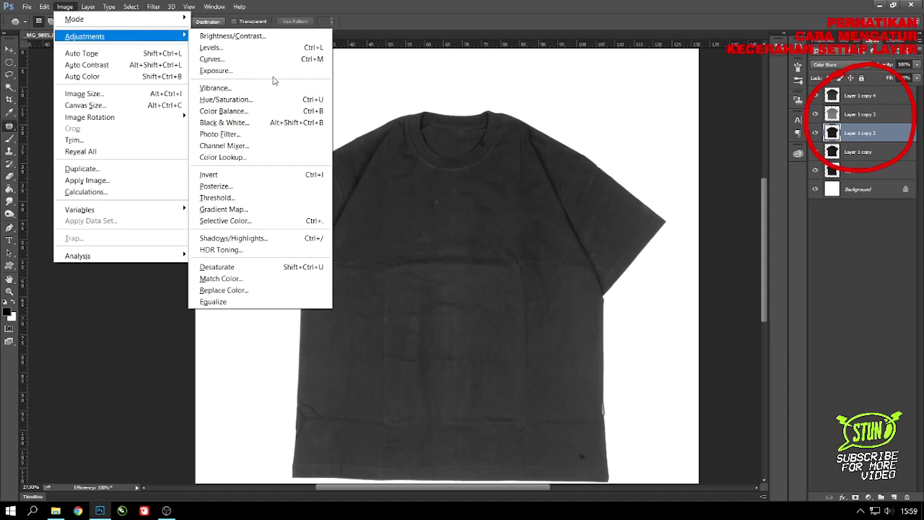
pyautogui.click(277, 47)
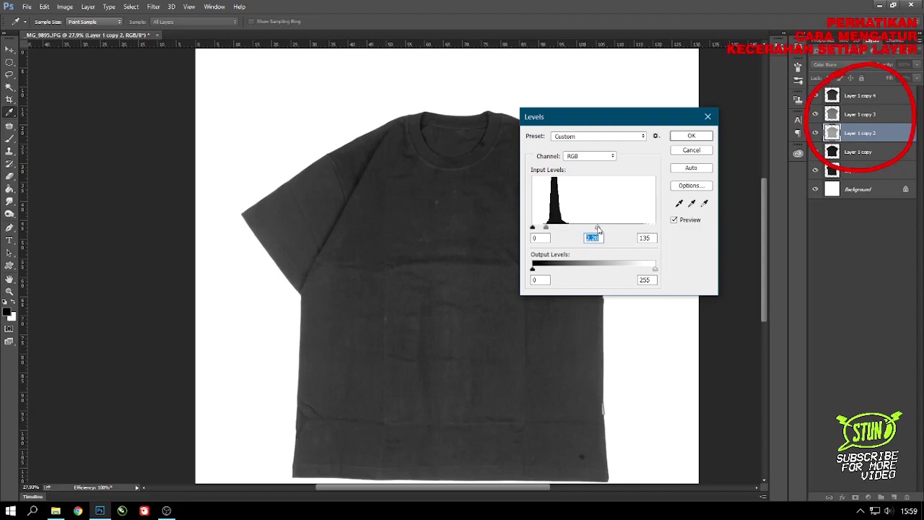
pyautogui.press('Tab')
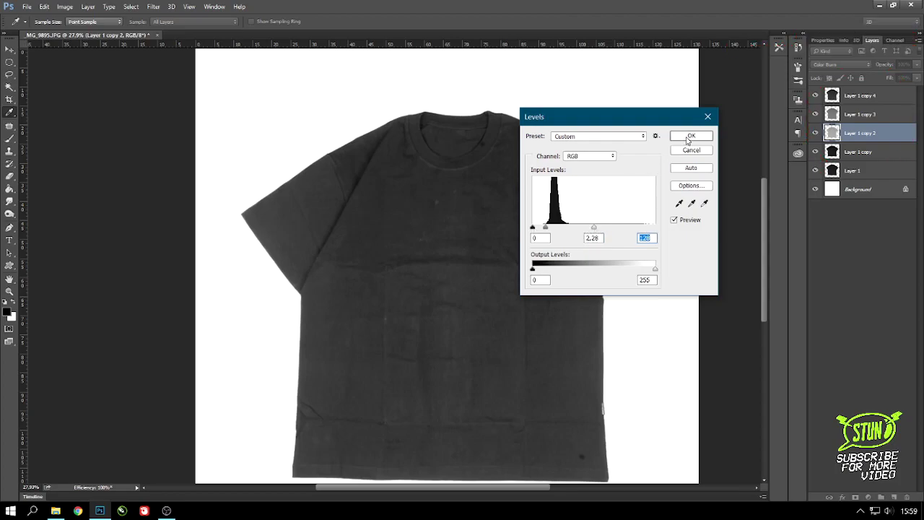
pyautogui.click(689, 137)
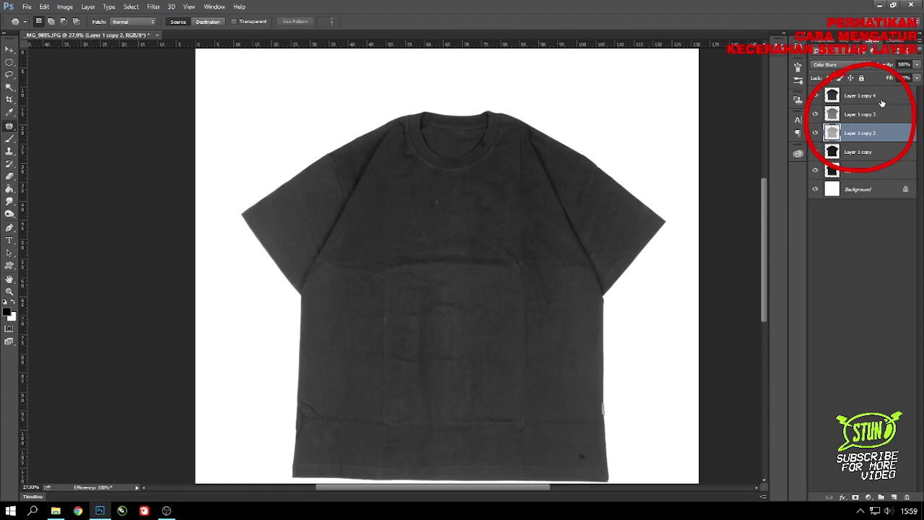
pyautogui.click(881, 103)
pyautogui.click(850, 64)
# - Lower opacity of Layer 1 copy 4 to 38%, copy 3 to 56% and copy 2 to 26%
pyautogui.click(866, 48)
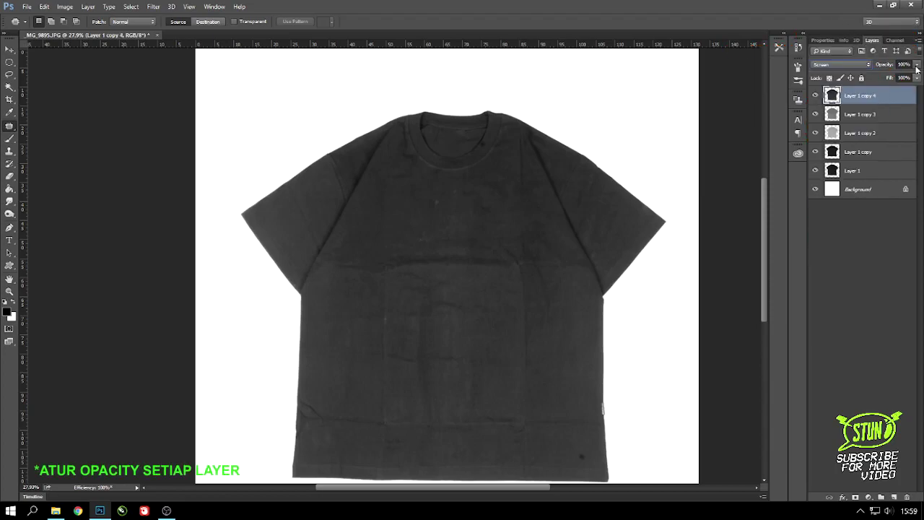
pyautogui.moveTo(916, 65); pyautogui.dragTo(897, 78)
pyautogui.click(884, 114)
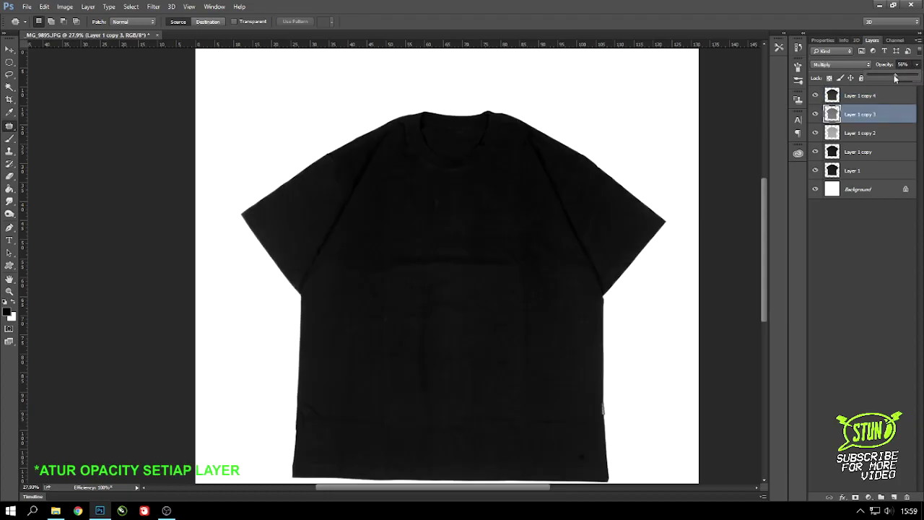
pyautogui.click(881, 134)
pyautogui.click(915, 65)
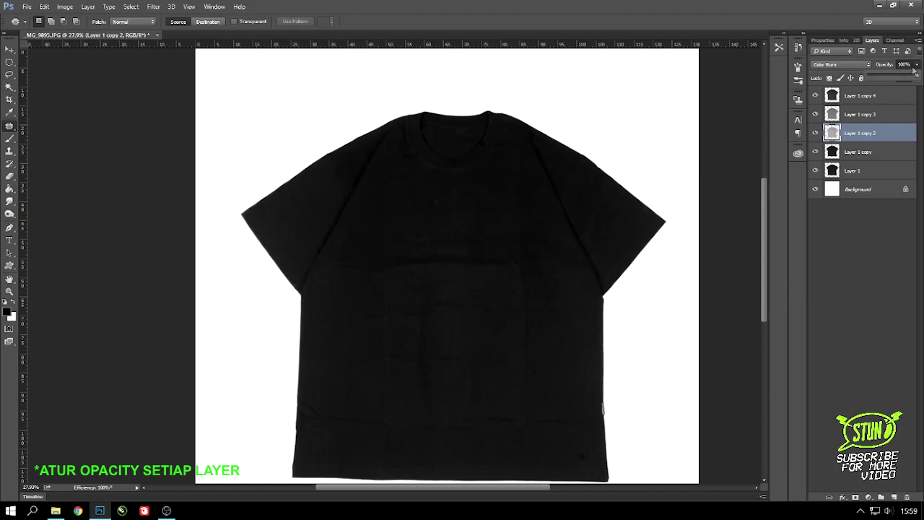
pyautogui.click(881, 78)
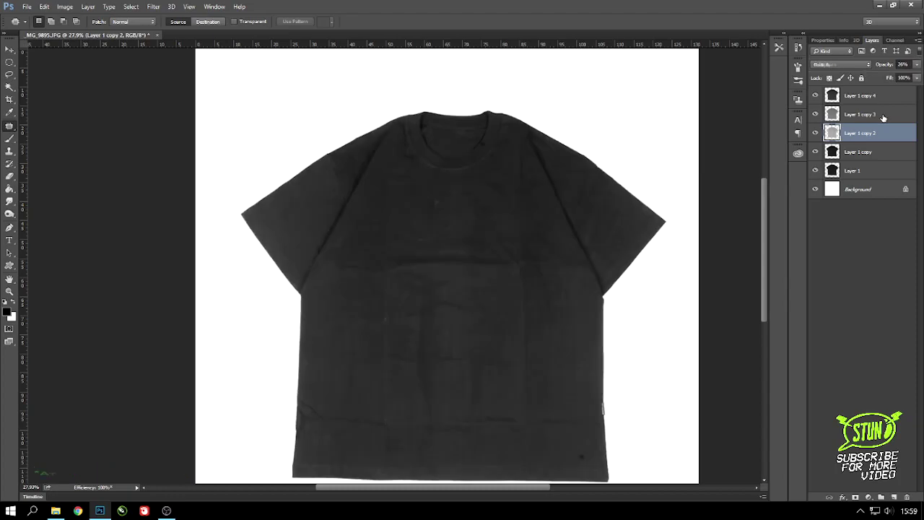
pyautogui.click(880, 115)
pyautogui.click(916, 66)
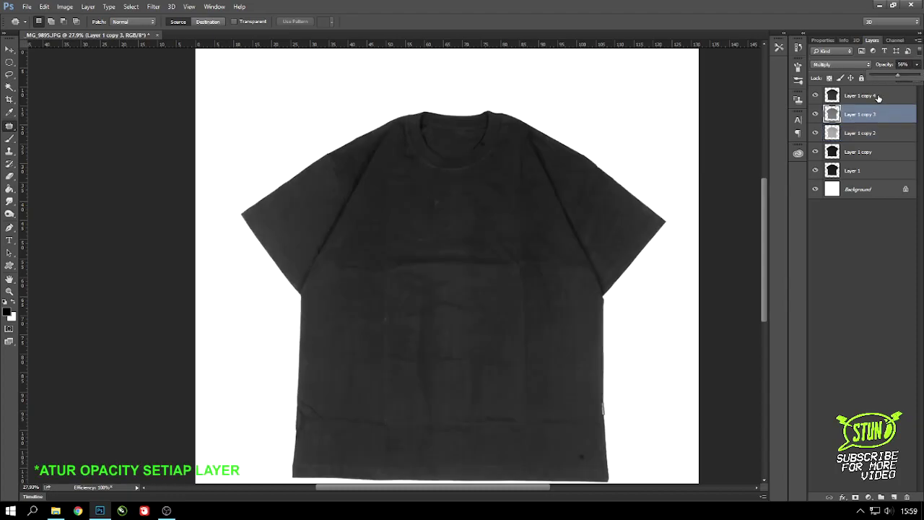
pyautogui.click(870, 96)
pyautogui.click(916, 65)
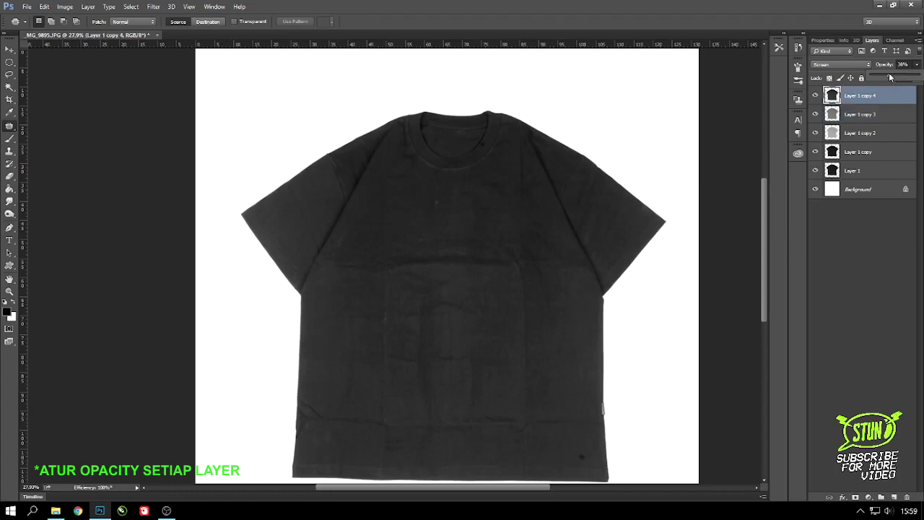
pyautogui.moveTo(890, 78); pyautogui.dragTo(888, 74)
# - Open the Blending Options layer style for Layer 1 copy
pyautogui.click(885, 151)
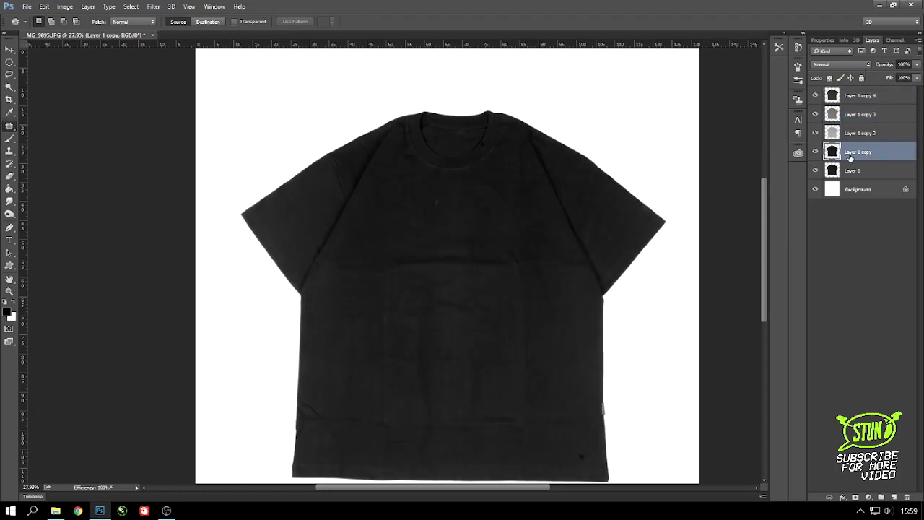
pyautogui.click(844, 497)
pyautogui.click(839, 366)
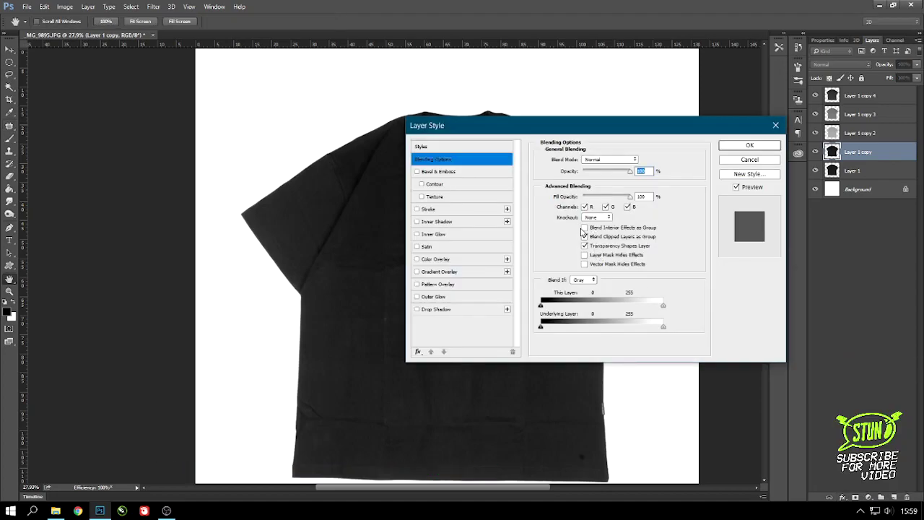
# - Give Layer 1 copy Blend Interior Effects as Group and 0% fill opacity
pyautogui.click(585, 227)
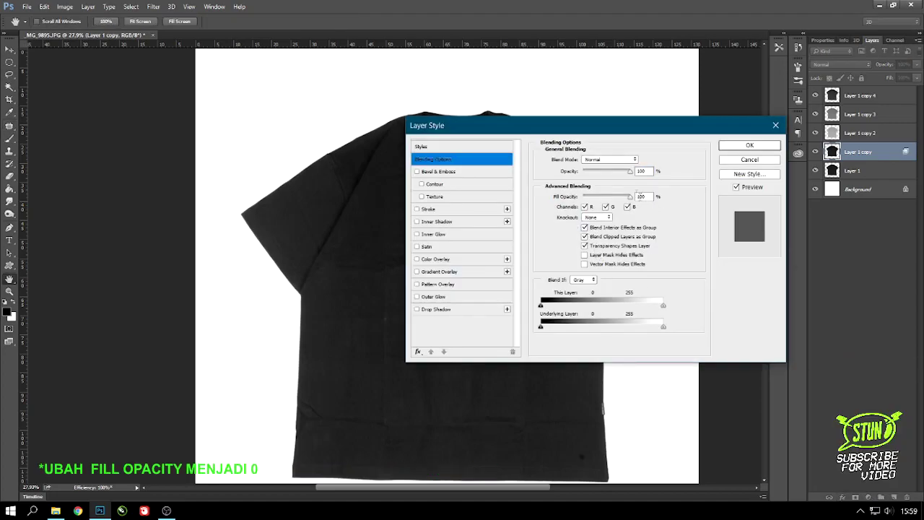
pyautogui.moveTo(632, 203); pyautogui.dragTo(568, 204)
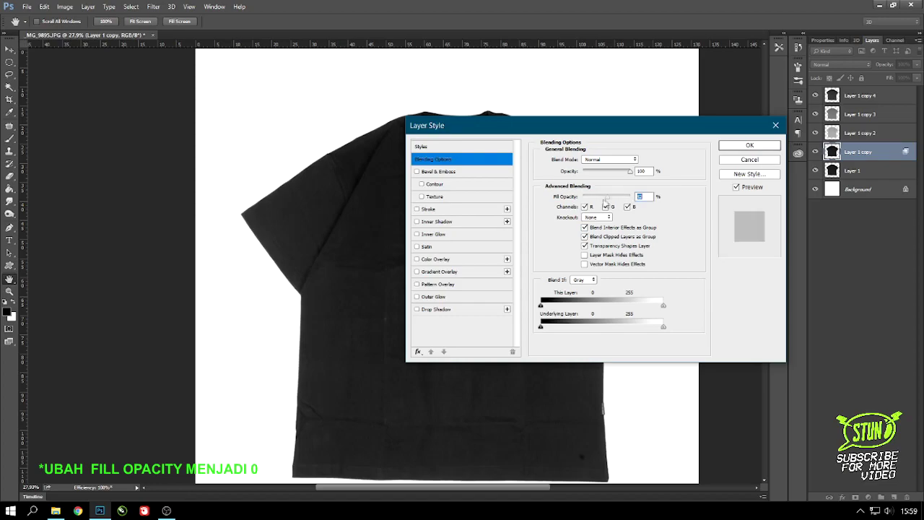
pyautogui.click(747, 147)
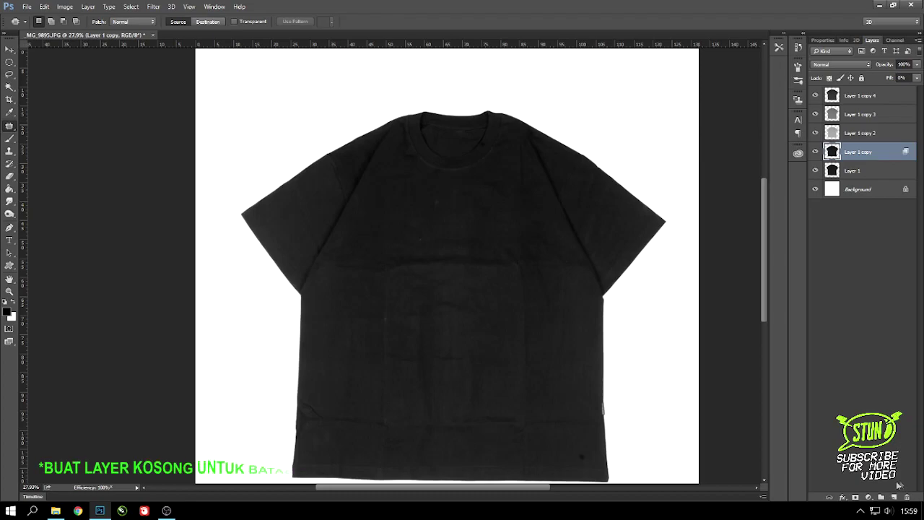
pyautogui.hotkey('ctrl', 'shift', 'alt', 'n')
# - Rename the new empty layer to 'artwork here'
pyautogui.doubleClick(850, 152)
pyautogui.write('work here')
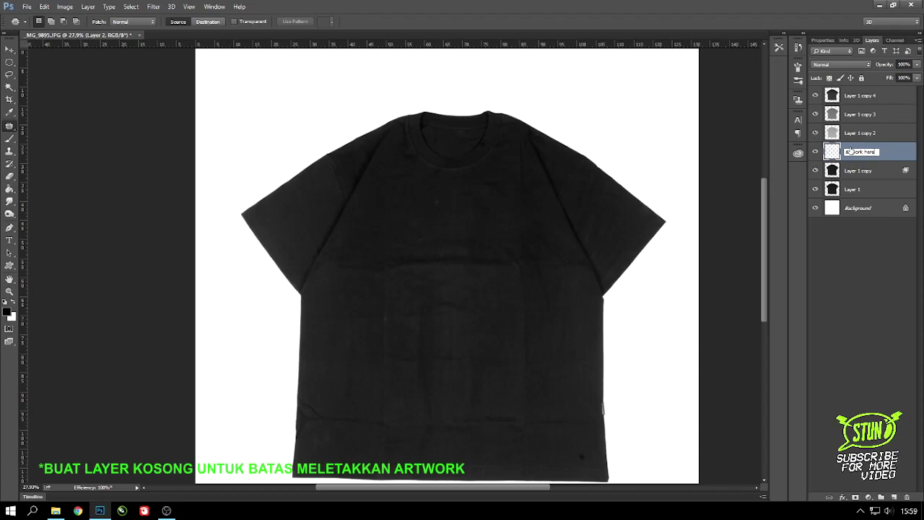
pyautogui.press('Return')
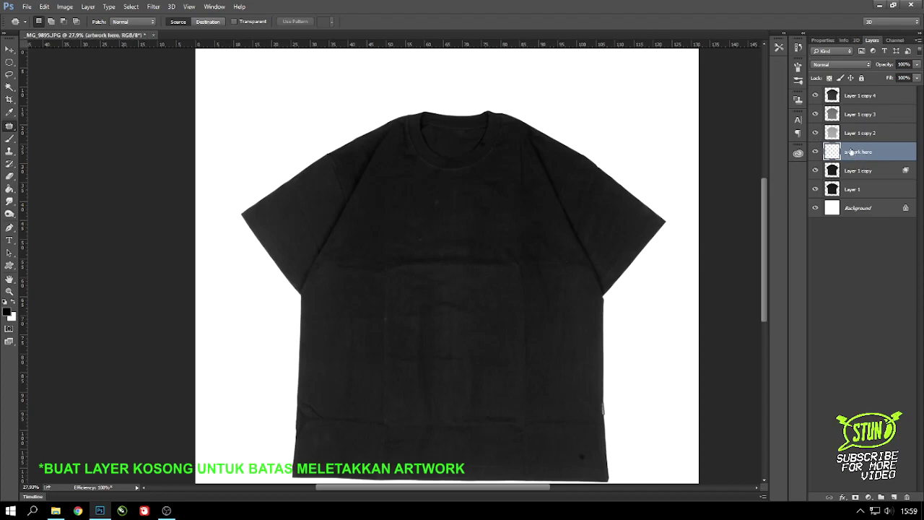
# - Add a new layer above Layer 1 and clip it to Layer 1
pyautogui.click(869, 200)
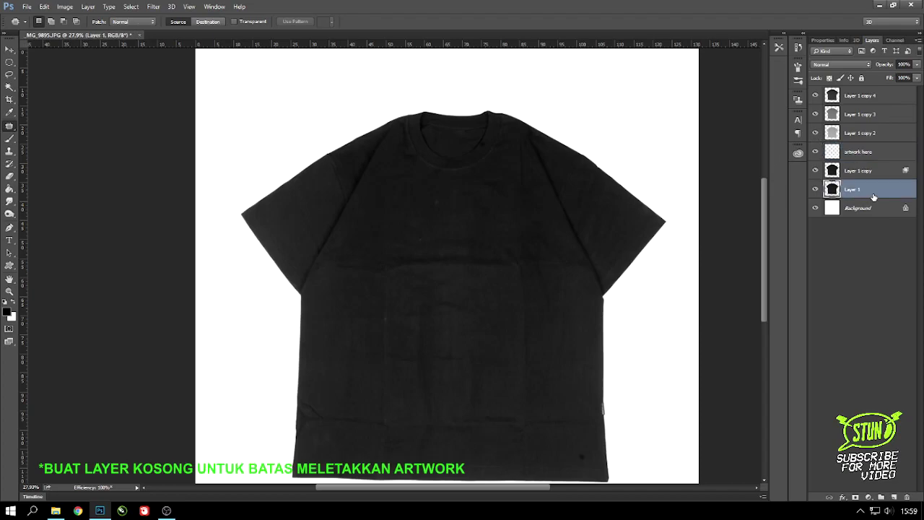
pyautogui.click(894, 497)
pyautogui.hotkey('ctrl', 'alt', 'g')
pyautogui.press('g')
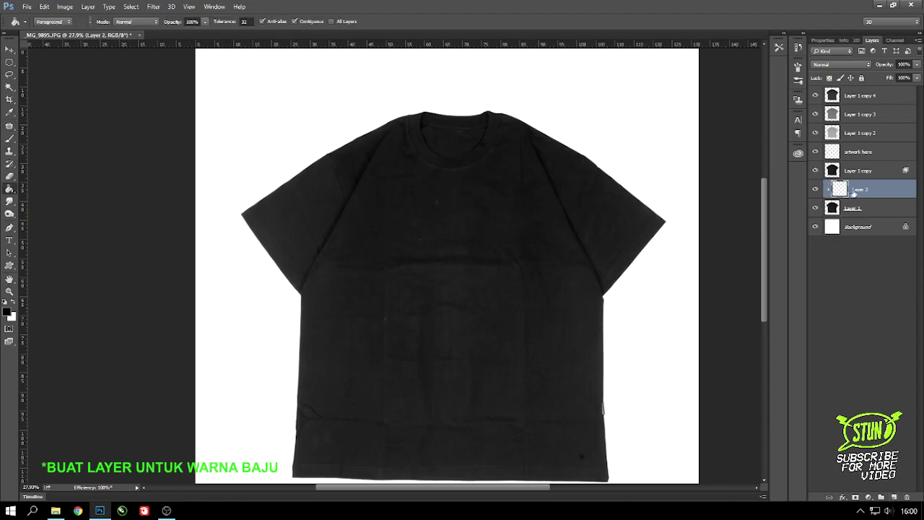
# - Rename the clipped Layer 2 to 'colors' and make white the foreground colour
pyautogui.doubleClick(857, 190)
pyautogui.write('color')
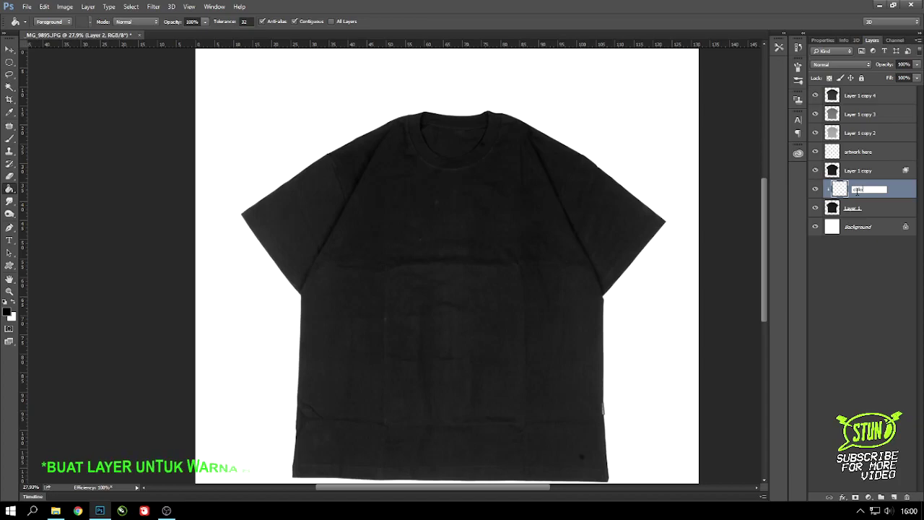
pyautogui.write('s')
pyautogui.press('Return')
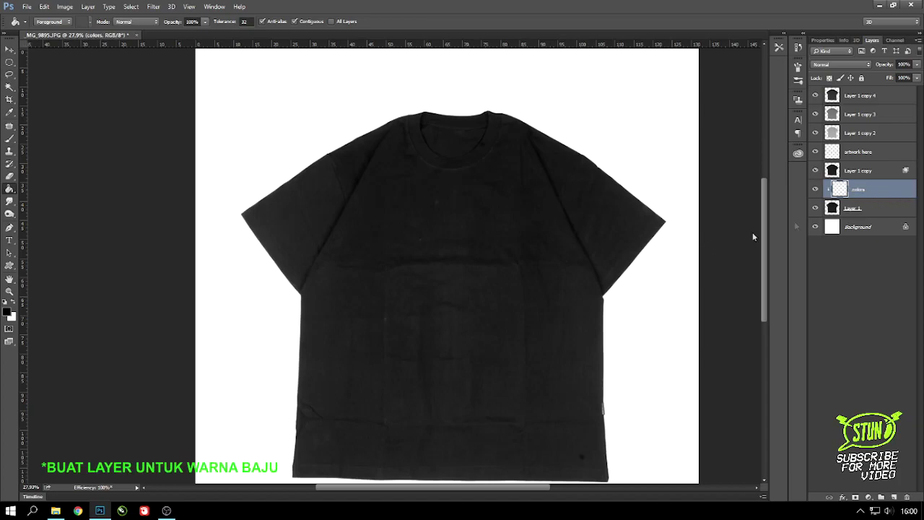
pyautogui.click(13, 303)
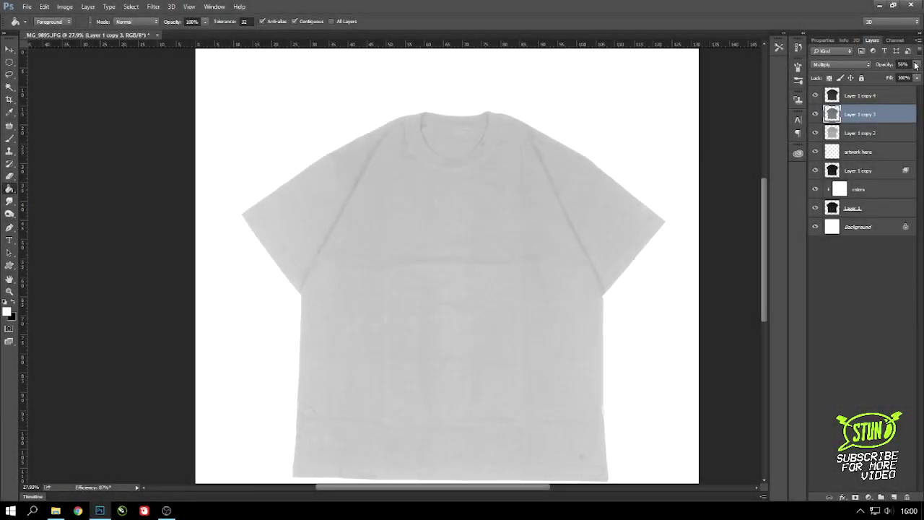
# - Readjust the opacity sliders of Layer 1 copy 4, copy 3 and copy 2
pyautogui.click(890, 95)
pyautogui.click(917, 65)
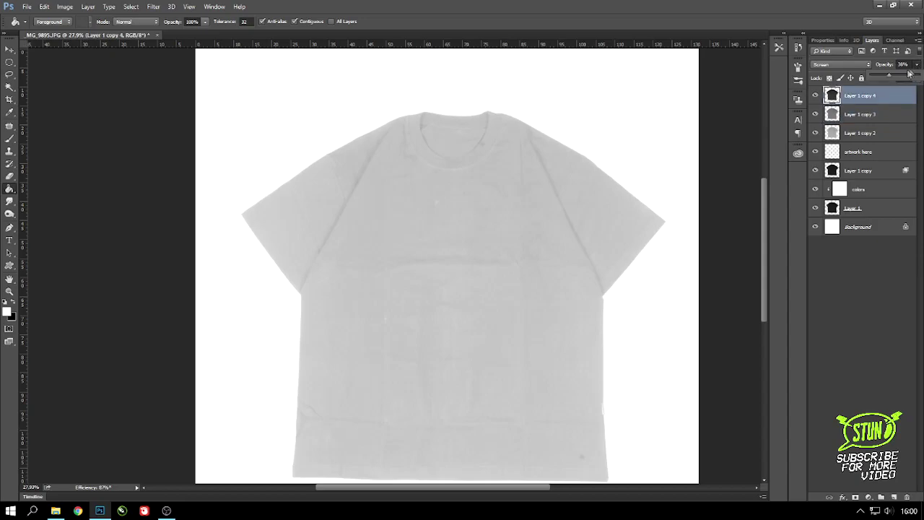
pyautogui.moveTo(897, 78); pyautogui.dragTo(908, 79)
pyautogui.click(898, 114)
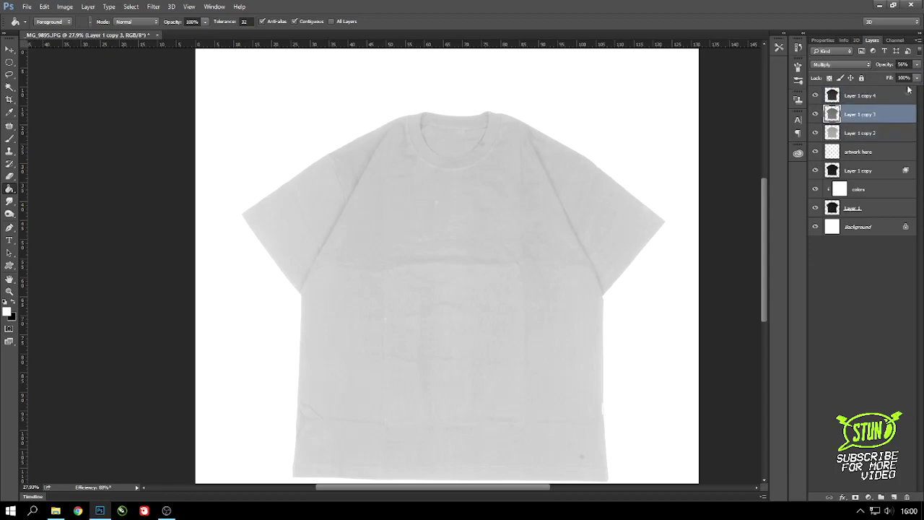
pyautogui.click(917, 65)
pyautogui.moveTo(897, 78); pyautogui.dragTo(888, 79)
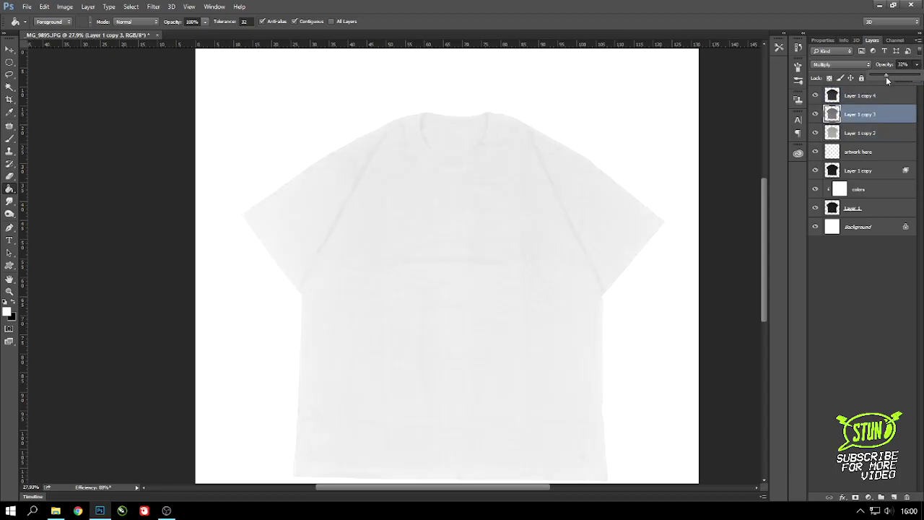
pyautogui.click(884, 136)
pyautogui.click(917, 65)
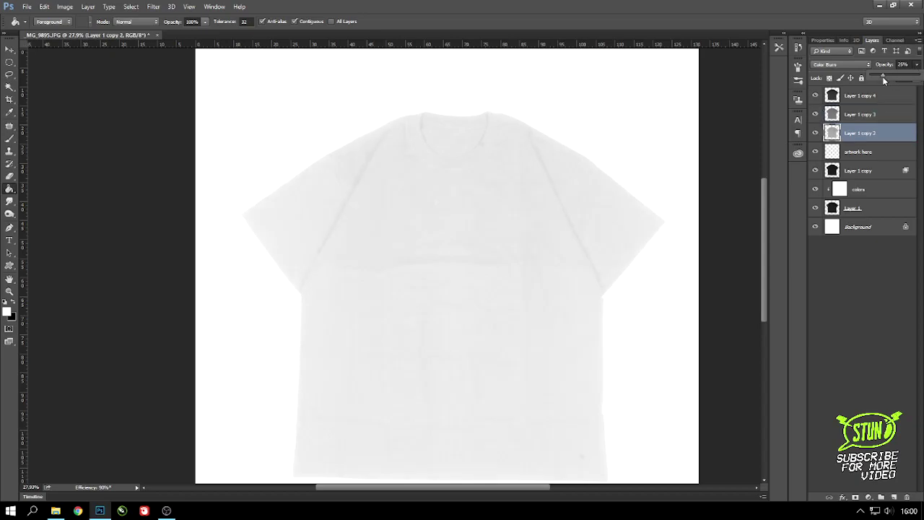
pyautogui.click(874, 189)
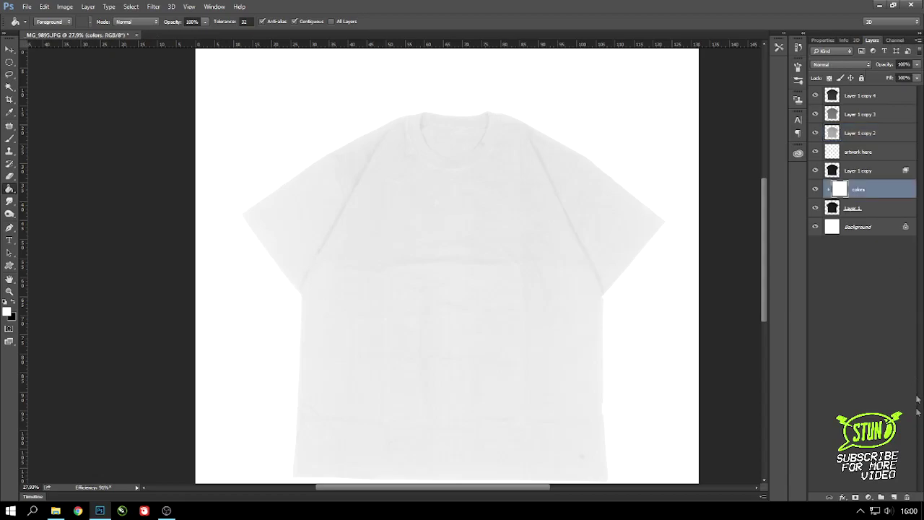
# - Add a new layer clipped to colors and fill the shirt black
pyautogui.click(894, 498)
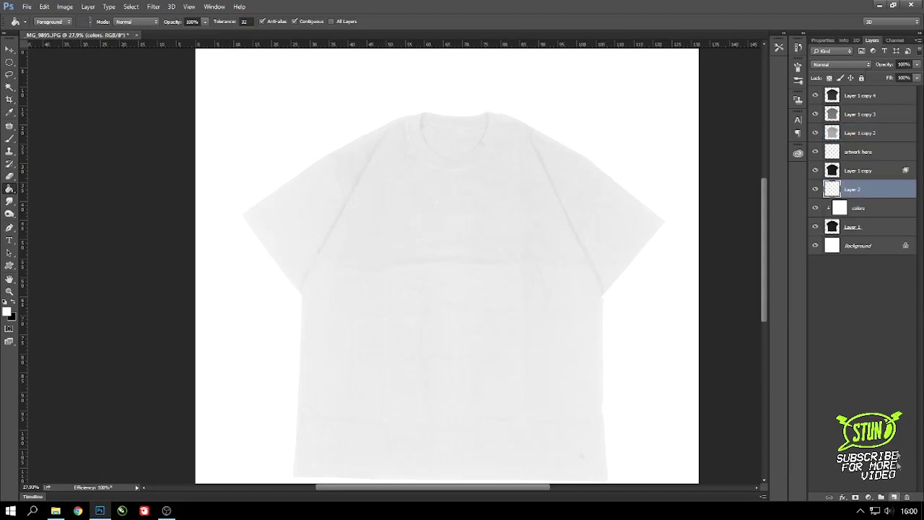
pyautogui.keyDown('alt'); pyautogui.click(877, 198); pyautogui.keyUp('alt')
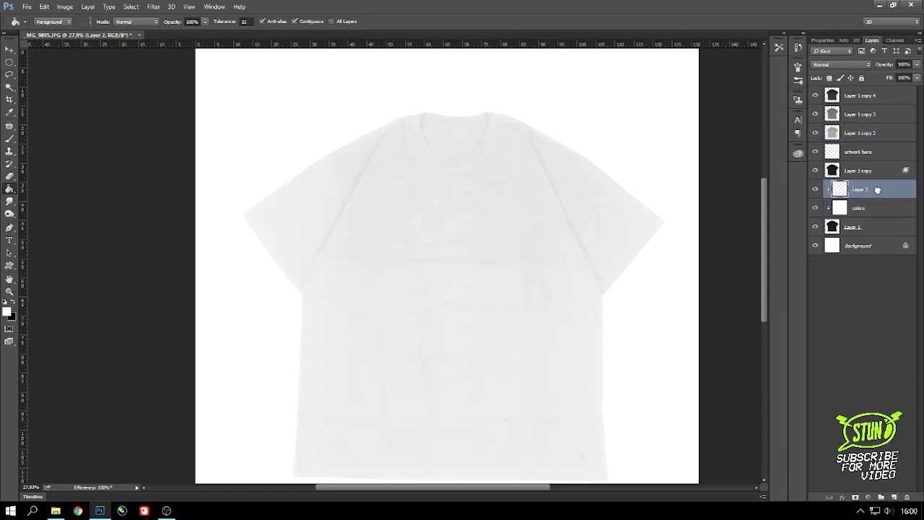
pyautogui.click(13, 302)
pyautogui.click(408, 235)
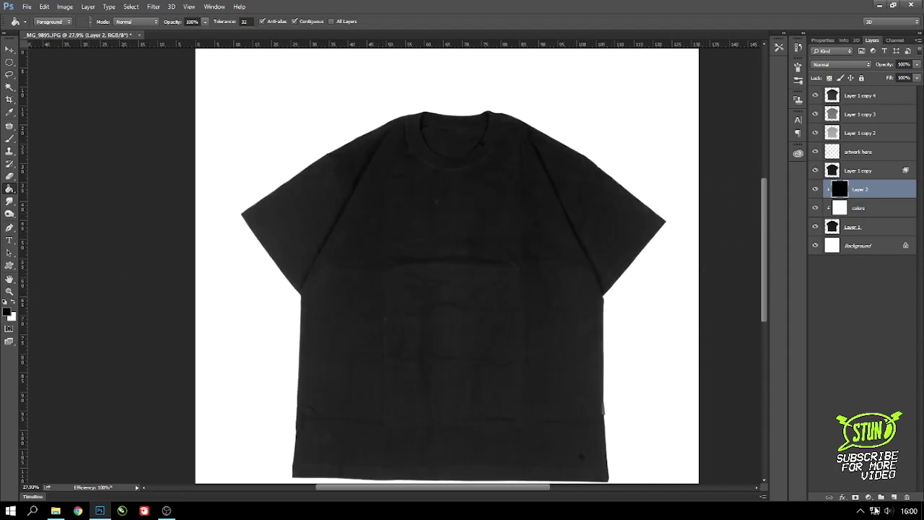
# - Add another clipped layer and fill the shirt with deep blue #153b9c
pyautogui.click(894, 498)
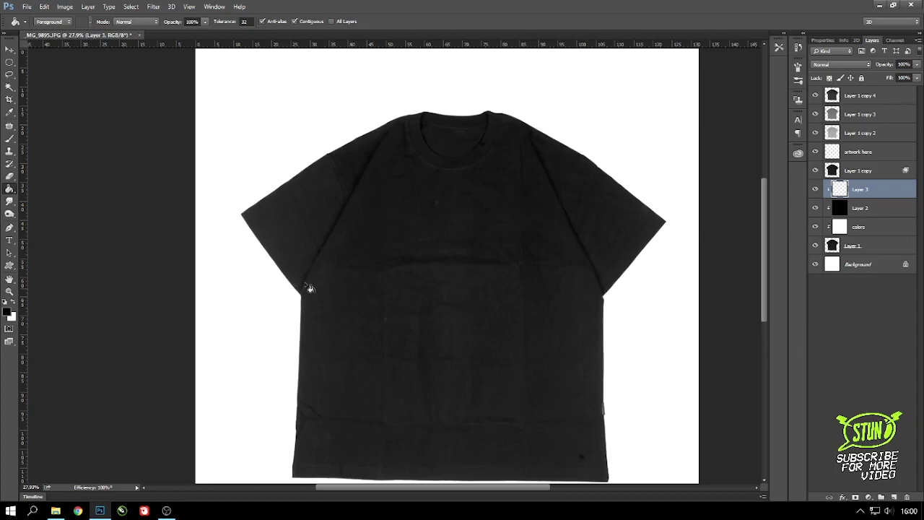
pyautogui.click(8, 311)
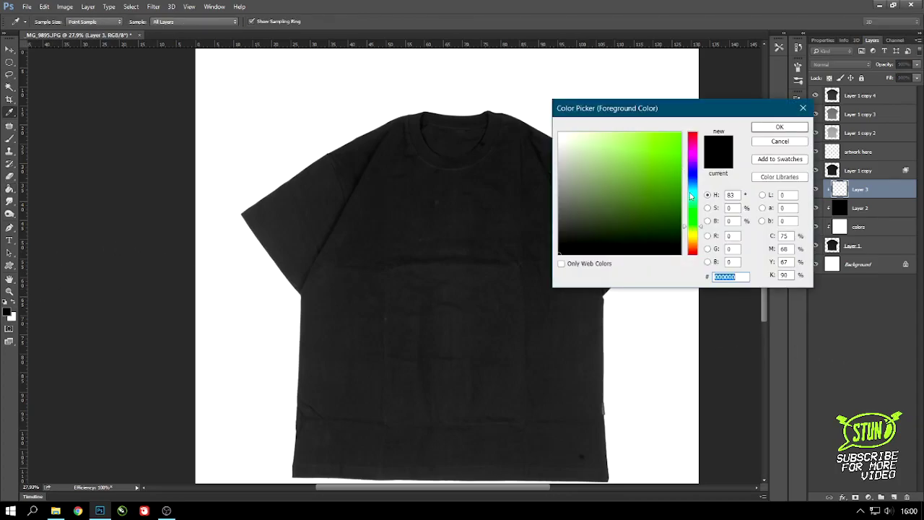
pyautogui.moveTo(689, 194); pyautogui.dragTo(690, 179)
pyautogui.click(664, 179)
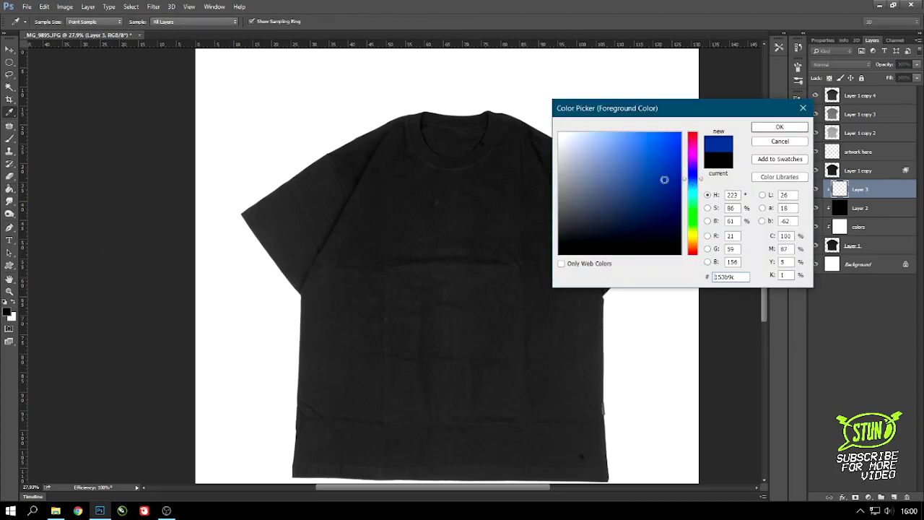
pyautogui.click(776, 128)
pyautogui.press('g')
pyautogui.click(604, 204)
pyautogui.scroll(-2, 611, 189)
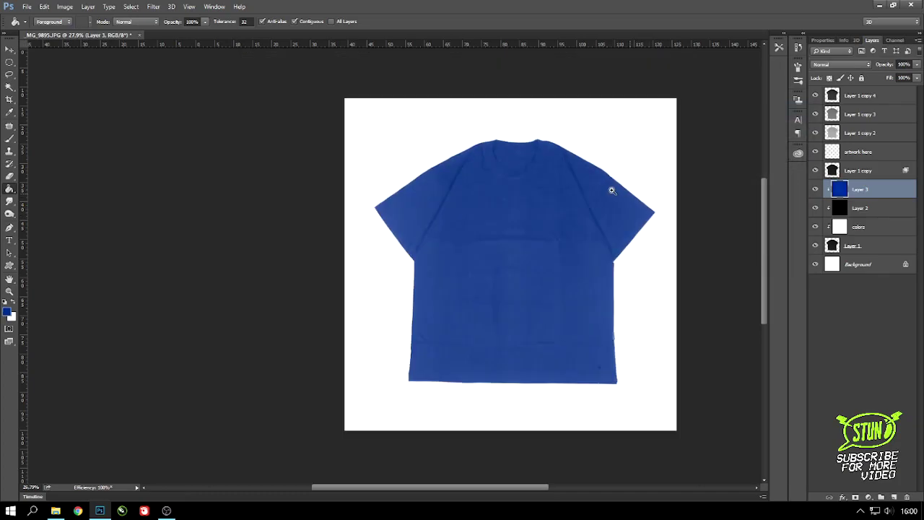
pyautogui.hotkey('ctrl', '0')
pyautogui.click(867, 170)
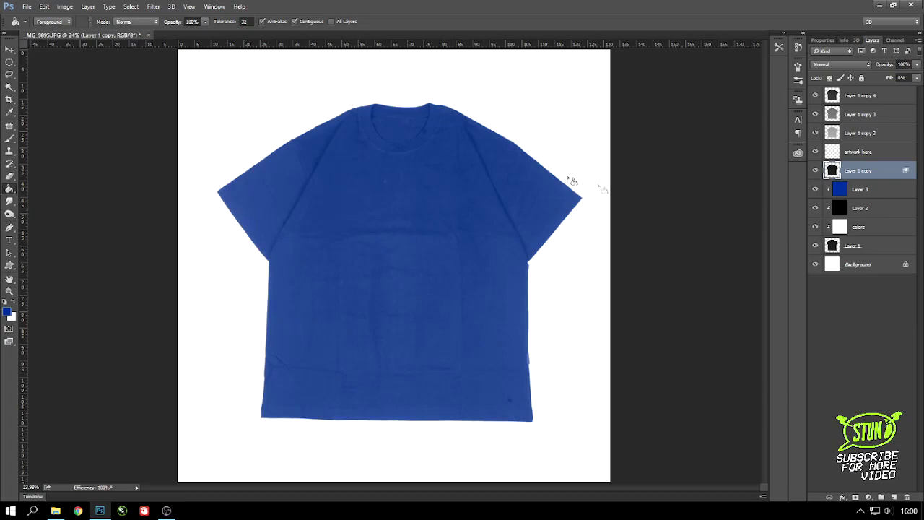
# - Place the LOGO stunstory file onto the shirt and move it up
pyautogui.click(56, 511)
pyautogui.moveTo(699, 97)
pyautogui.mouseDown()
pyautogui.moveTo(366, 189)
pyautogui.moveTo(447, 262)
pyautogui.mouseUp()
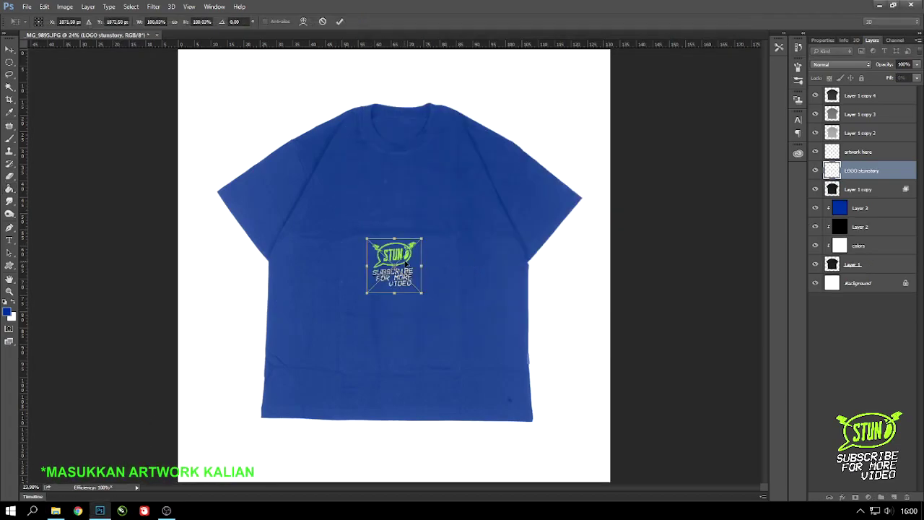
pyautogui.press('Return')
pyautogui.moveTo(423, 284)
pyautogui.mouseDown()
pyautogui.moveTo(435, 252)
pyautogui.moveTo(439, 264)
pyautogui.moveTo(562, 330)
pyautogui.moveTo(629, 337)
pyautogui.mouseUp()
# - Enlarge the STUN logo and clip it to Layer 1 copy
pyautogui.hotkey('ctrl', 't')
pyautogui.press('Return')
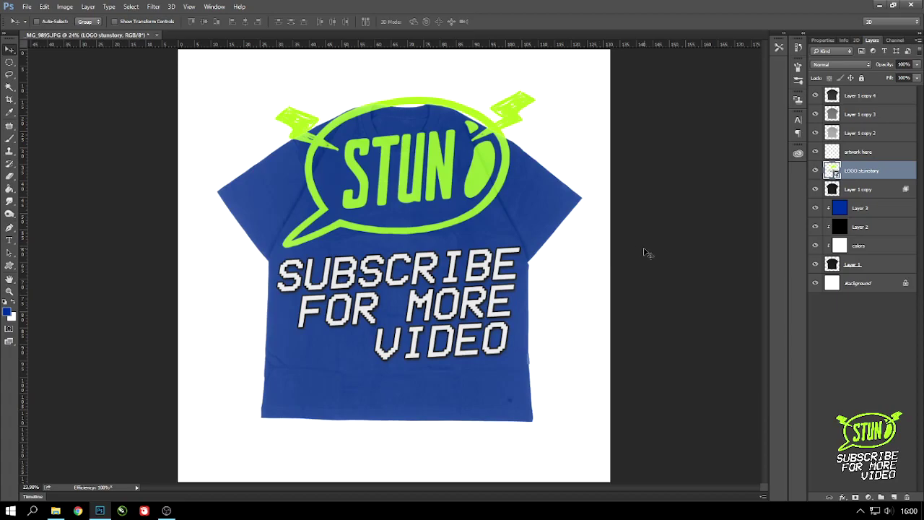
pyautogui.hotkey('ctrl', 'alt', 'g')
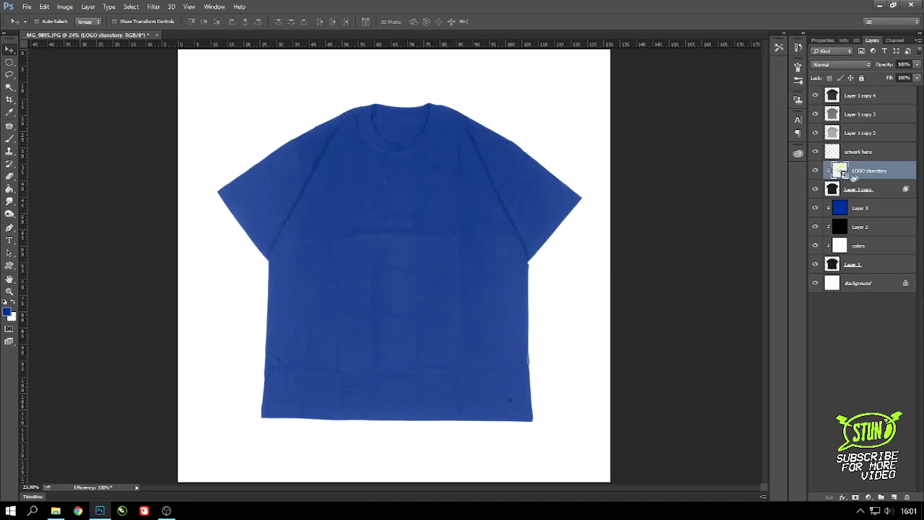
pyautogui.hotkey('ctrl', 'alt', 'g')
pyautogui.hotkey('ctrl', 'alt', 'g')
pyautogui.hotkey('ctrl', 'alt', 'g')
pyautogui.hotkey('ctrl', 'alt', 'g')
pyautogui.click(880, 187)
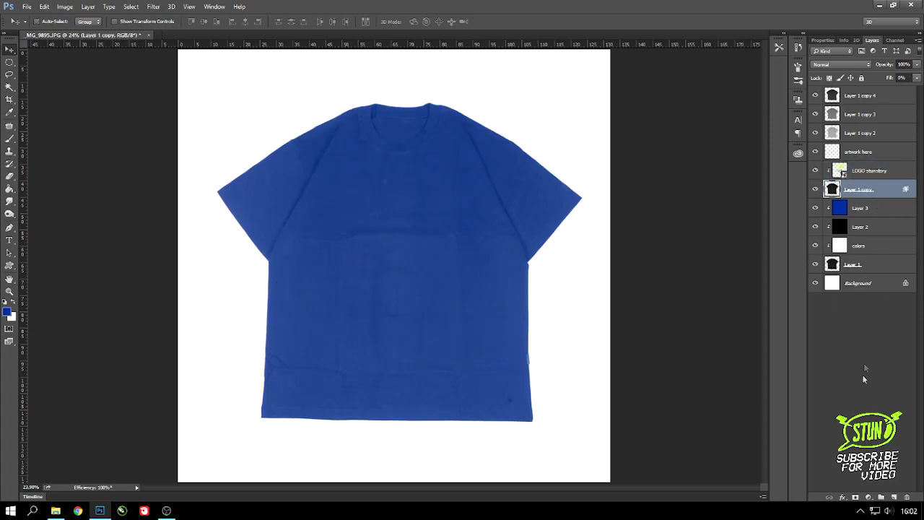
pyautogui.click(843, 497)
# - Turn off Blend Clipped Layers as Group in Layer 1 copy's blending options
pyautogui.click(850, 372)
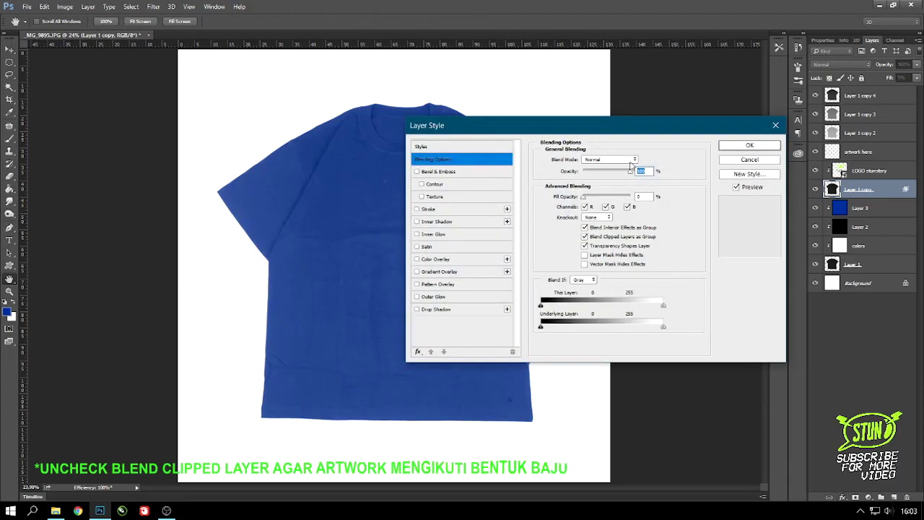
pyautogui.moveTo(637, 128); pyautogui.dragTo(785, 157)
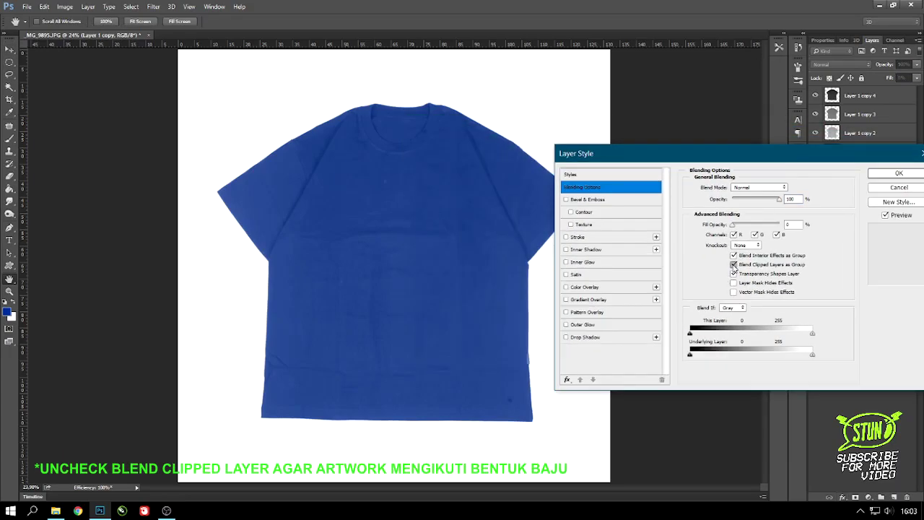
pyautogui.click(734, 265)
pyautogui.click(895, 174)
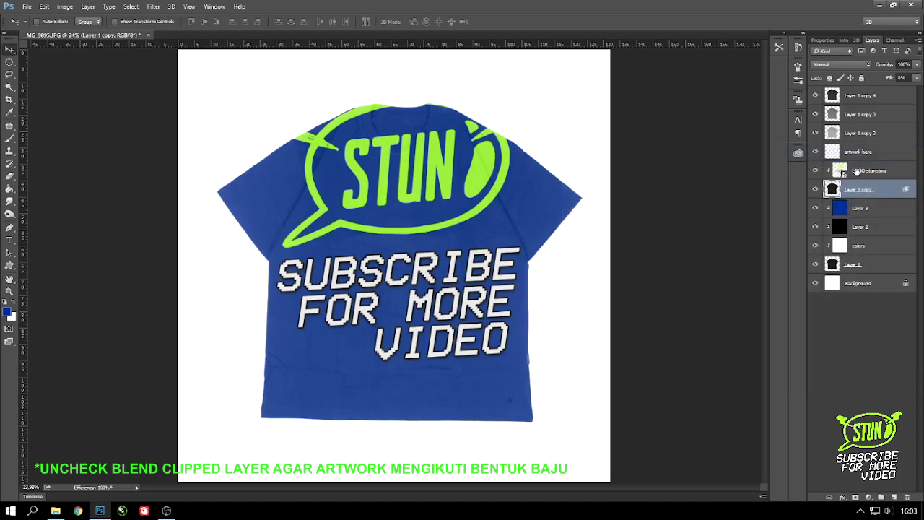
pyautogui.click(857, 171)
pyautogui.hotkey('ctrl', 't')
# - Scale the STUN logo down twice and position it on the left chest
pyautogui.moveTo(569, 83); pyautogui.dragTo(440, 200)
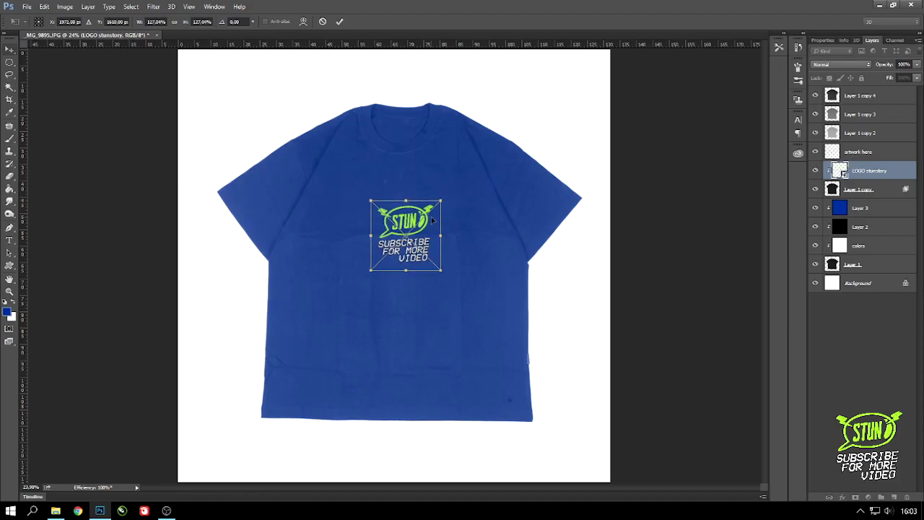
pyautogui.press('Return')
pyautogui.moveTo(431, 234); pyautogui.dragTo(480, 217)
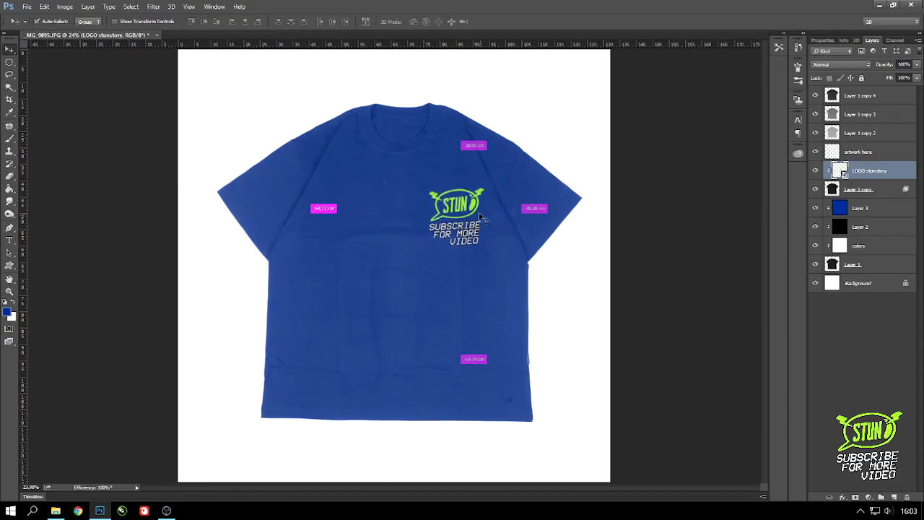
pyautogui.hotkey('ctrl', 't')
pyautogui.moveTo(423, 181); pyautogui.dragTo(427, 189)
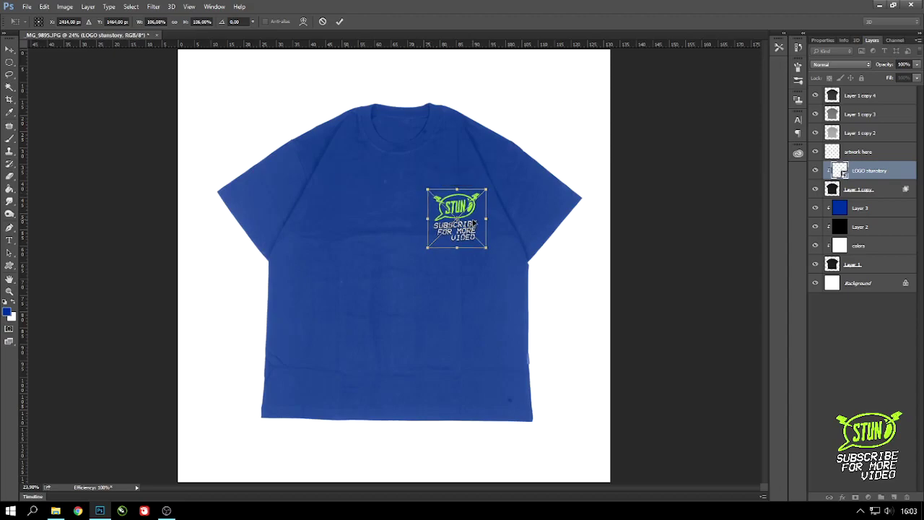
pyautogui.press('Return')
pyautogui.moveTo(475, 223); pyautogui.dragTo(478, 218)
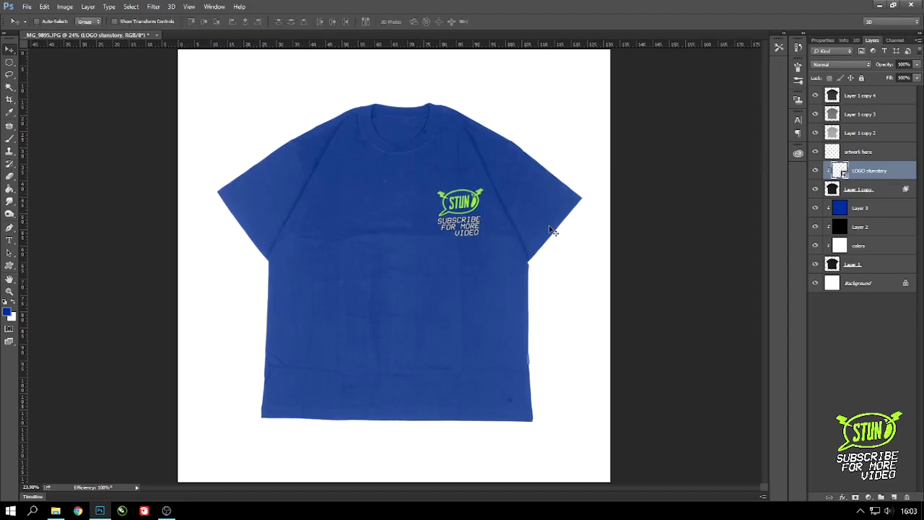
# - Group Layer 1 copy 4, copy 3 and copy 2 into Group 1
pyautogui.click(871, 95)
pyautogui.keyDown('shift'); pyautogui.click(866, 133); pyautogui.keyUp('shift')
pyautogui.hotkey('ctrl', 'g')
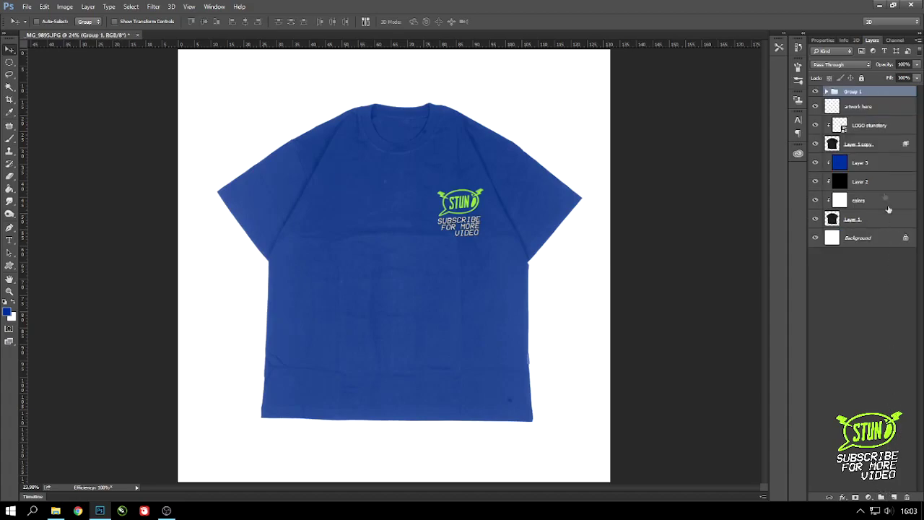
pyautogui.click(862, 78)
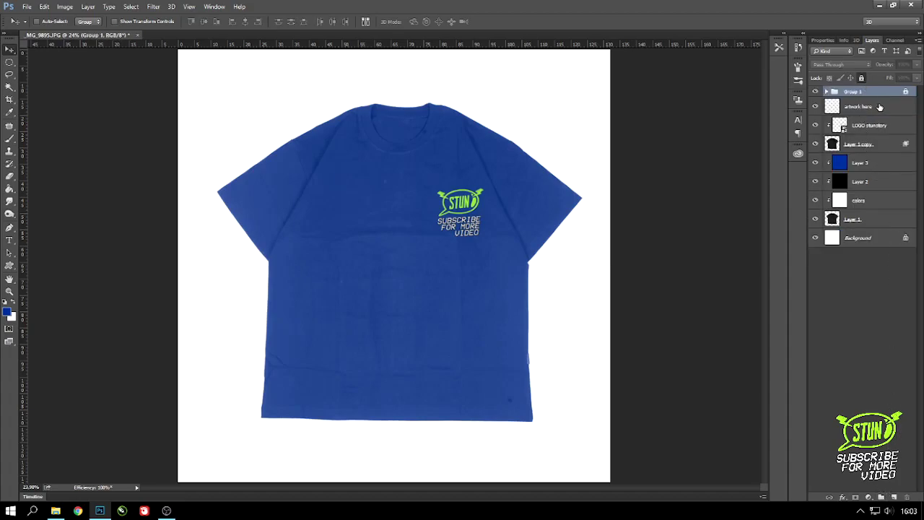
pyautogui.click(861, 78)
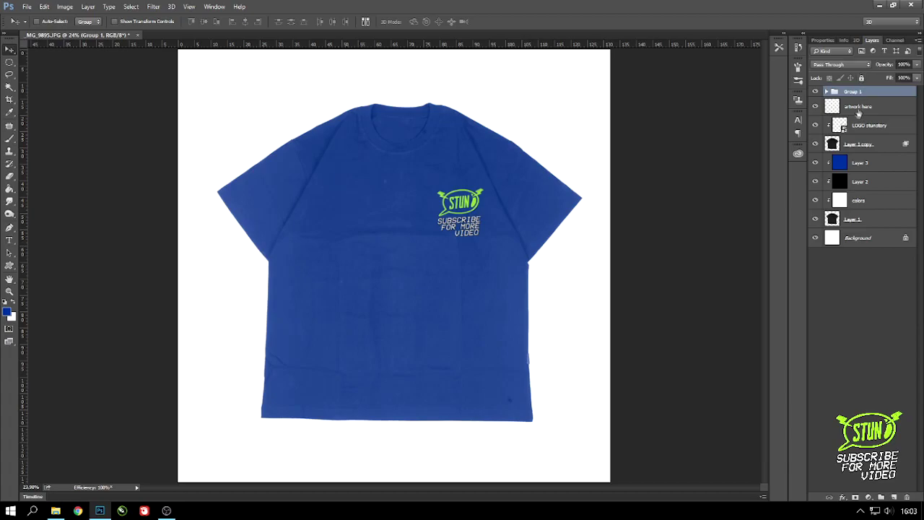
# - Scale all the shirt layers down to about 91% within the canvas
pyautogui.keyDown('shift'); pyautogui.click(873, 218); pyautogui.keyUp('shift')
pyautogui.scroll(-1, 614, 229)
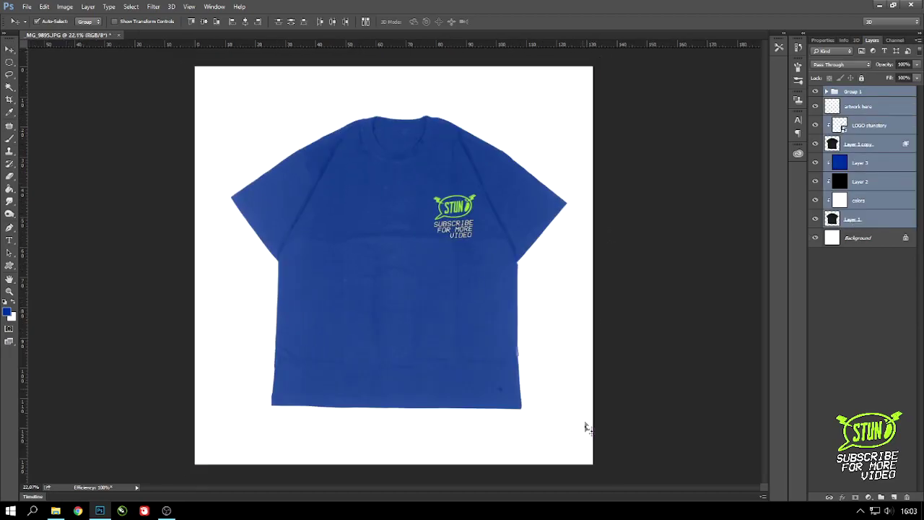
pyautogui.hotkey('ctrl', 't')
pyautogui.moveTo(614, 470); pyautogui.dragTo(617, 470)
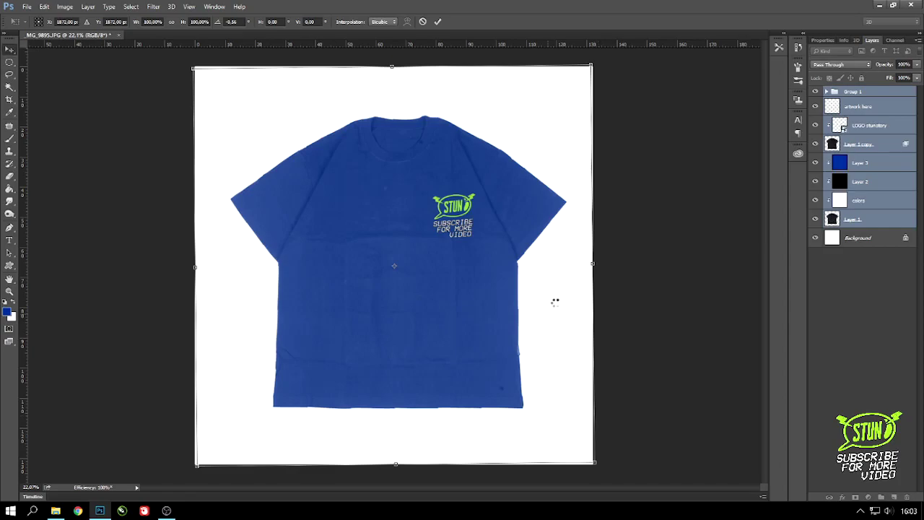
pyautogui.hotkey('ctrl', 'z')
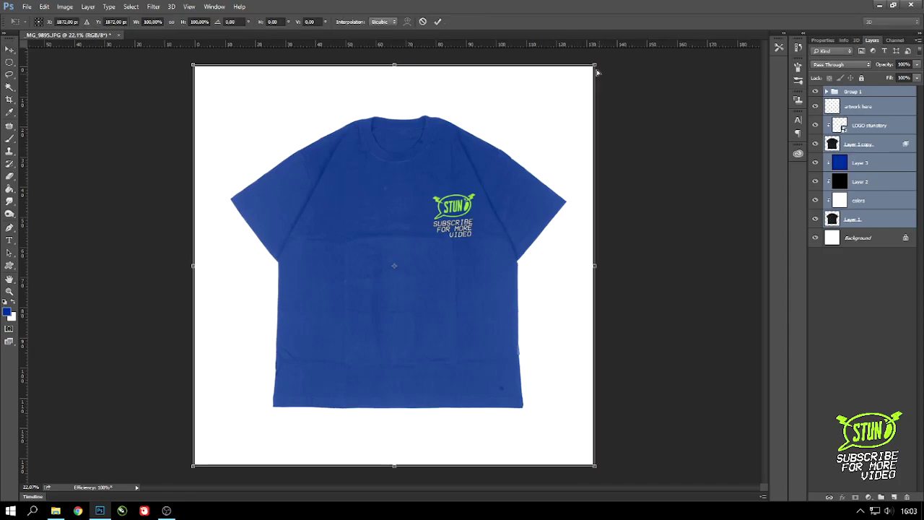
pyautogui.moveTo(592, 68); pyautogui.dragTo(574, 85)
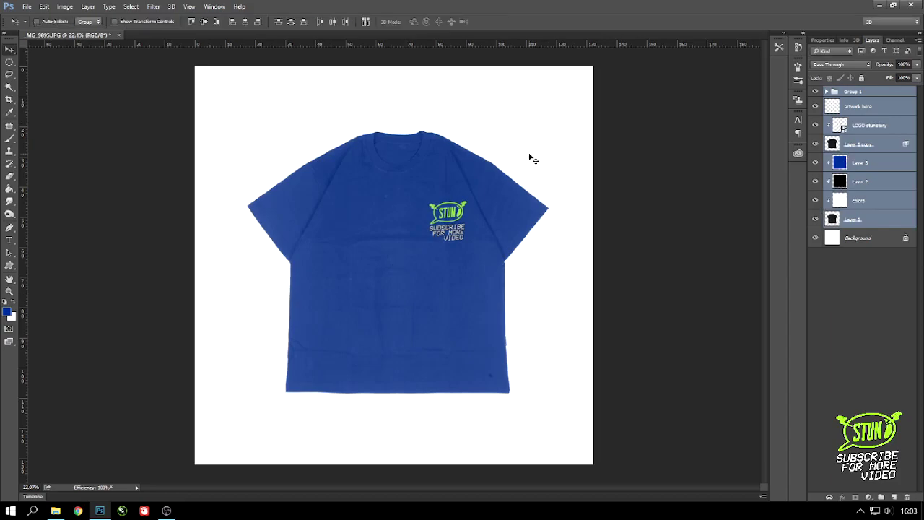
pyautogui.click(814, 162)
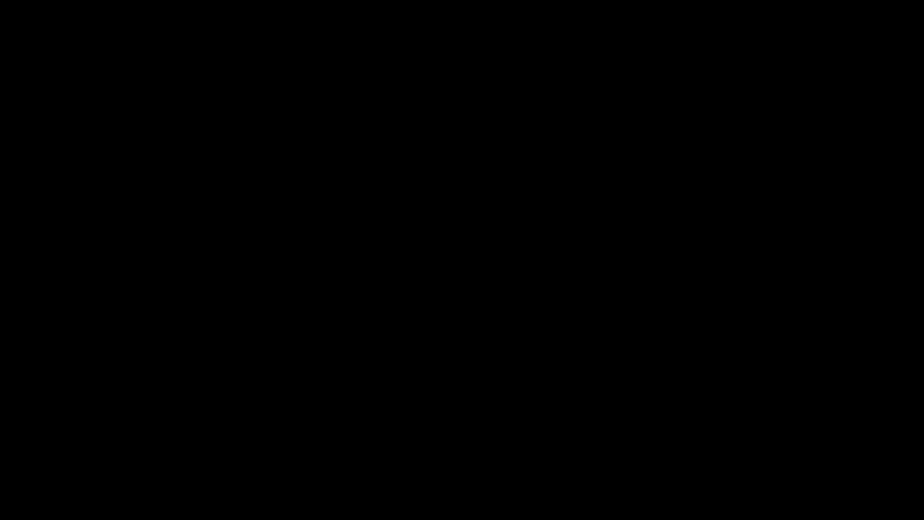